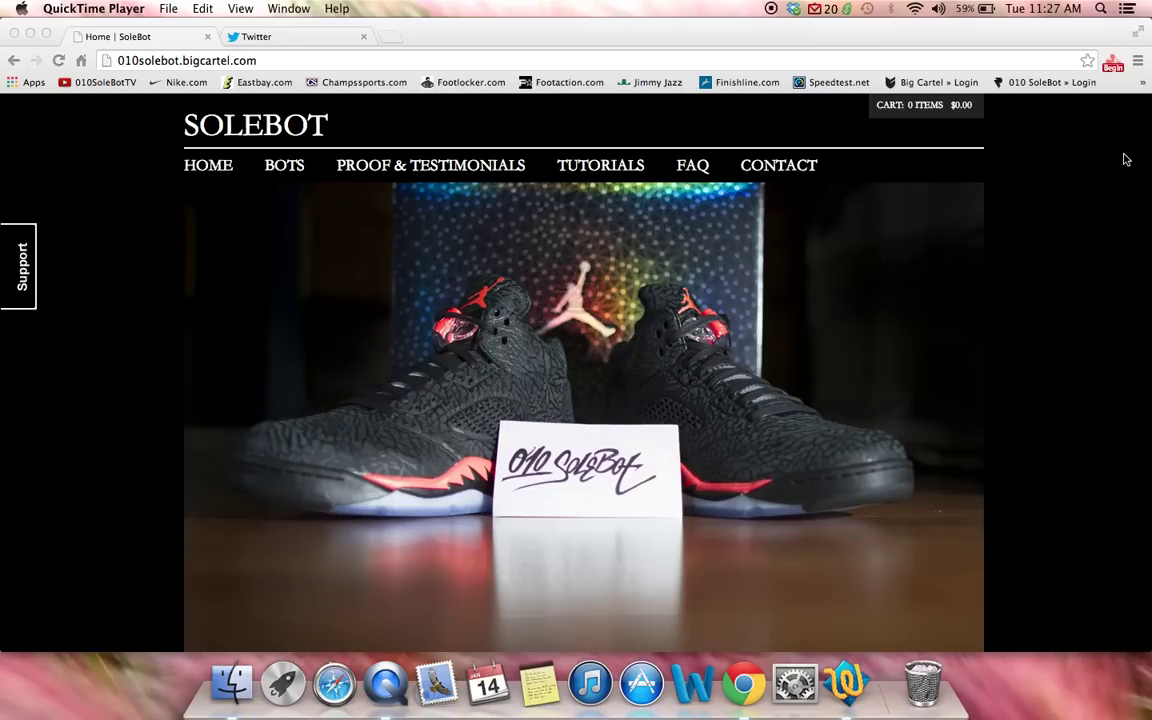
Bring Chrome to the front and open the SoleBot panel with handle Nikestore and an empty keyword.
click(1040, 8)
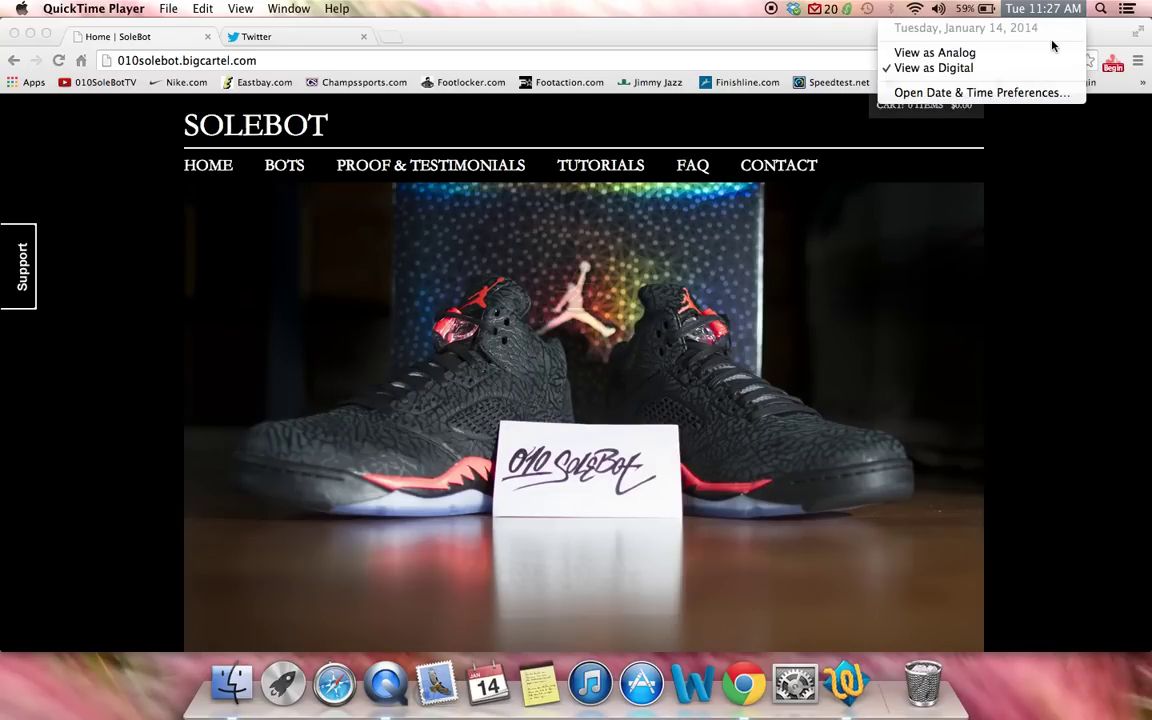
click(1085, 334)
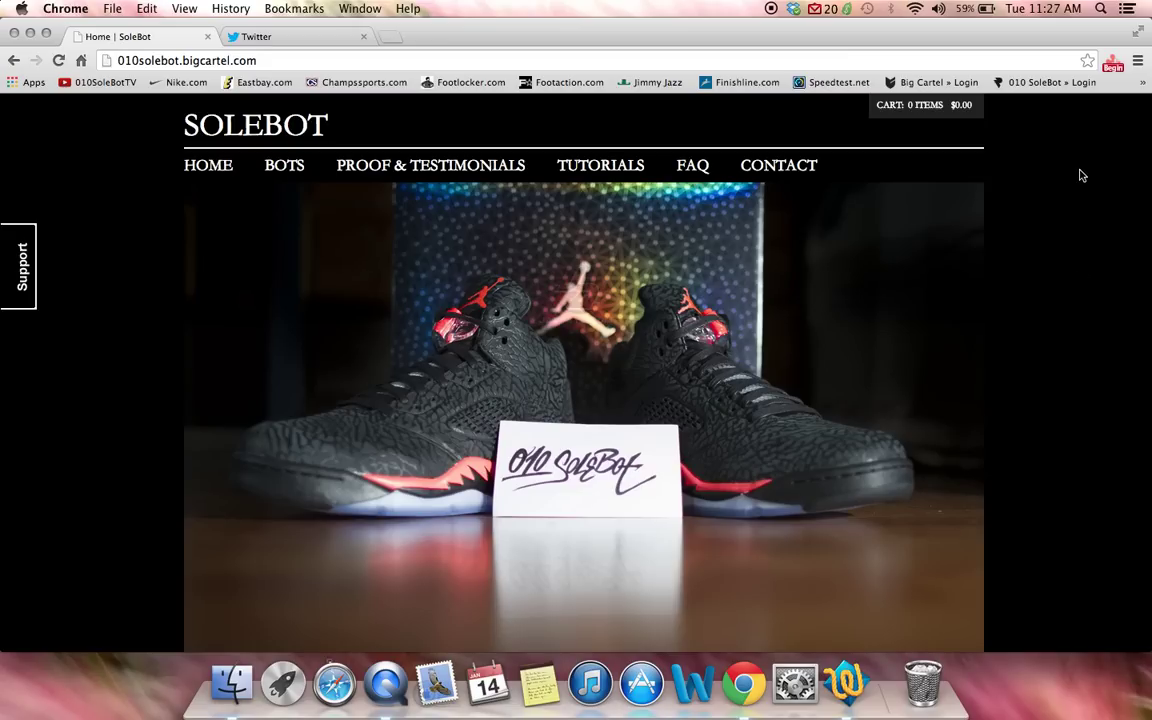
scroll(1080, 176, down, 1)
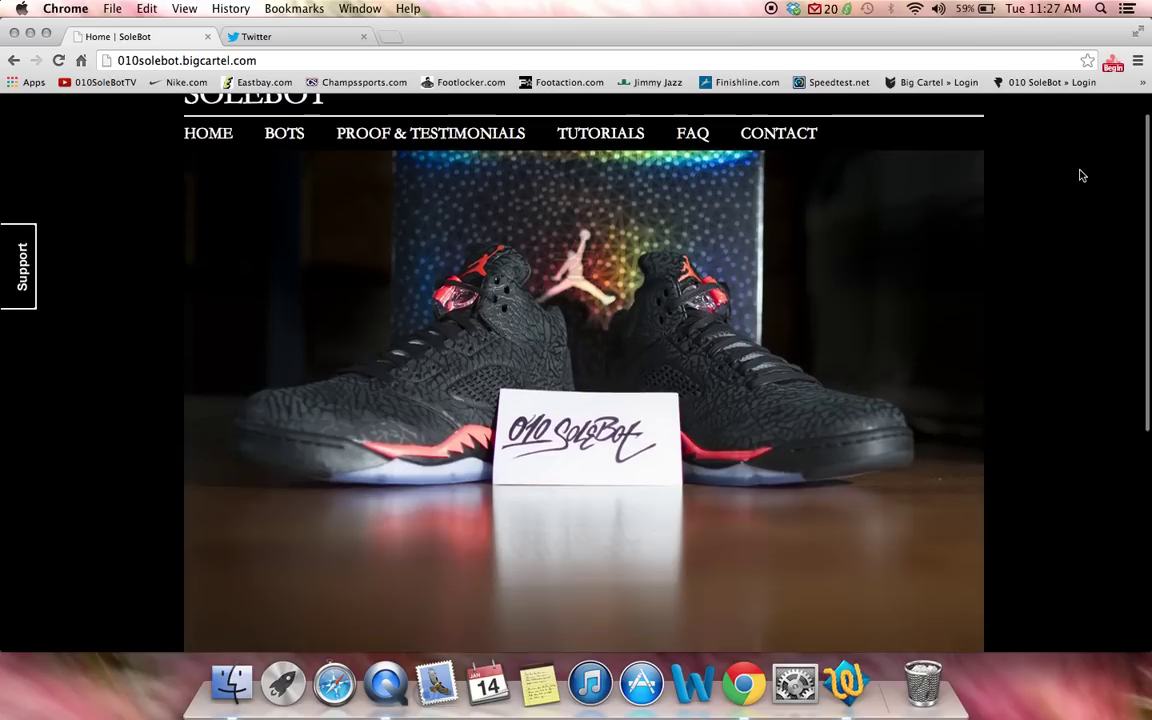
scroll(1080, 176, up, 2)
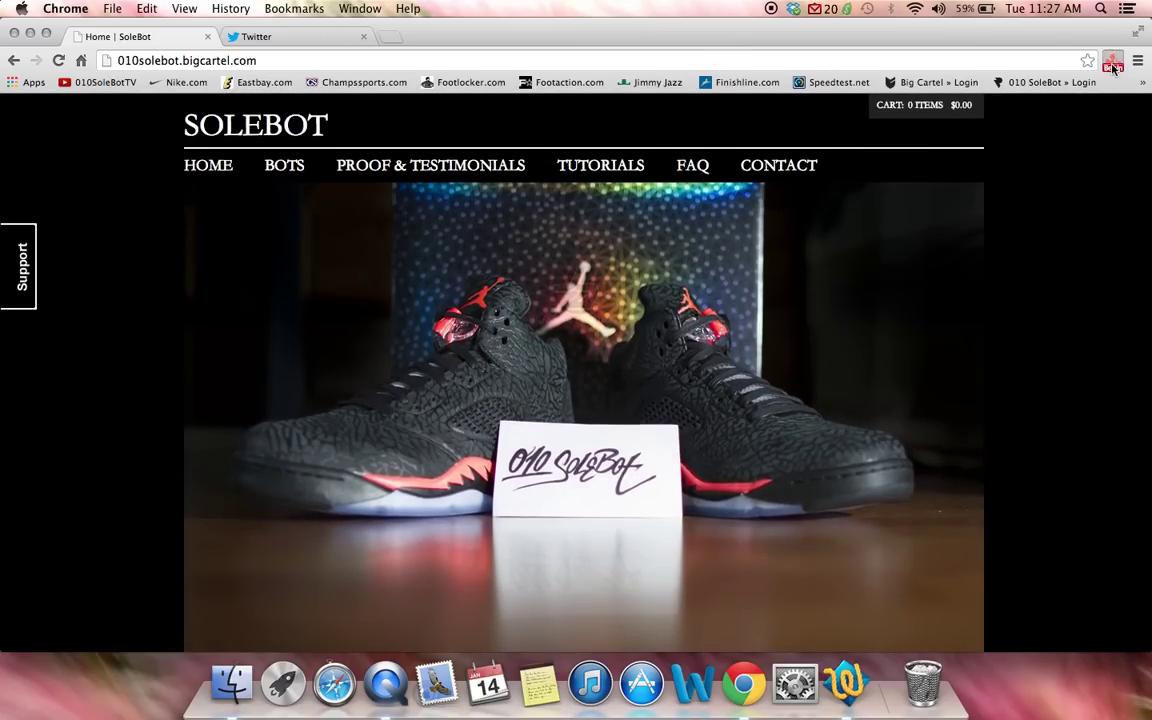
click(1114, 64)
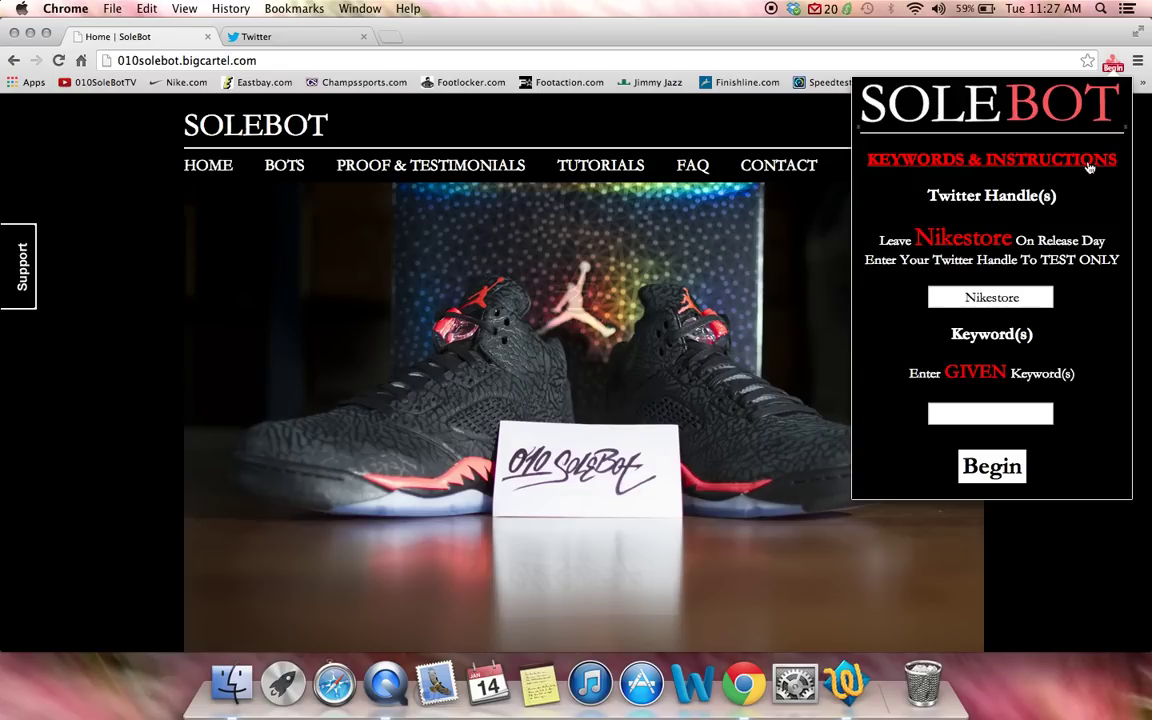
Open the Keyword(s) & Instructions page and scroll down to its Before You Test section.
click(1089, 167)
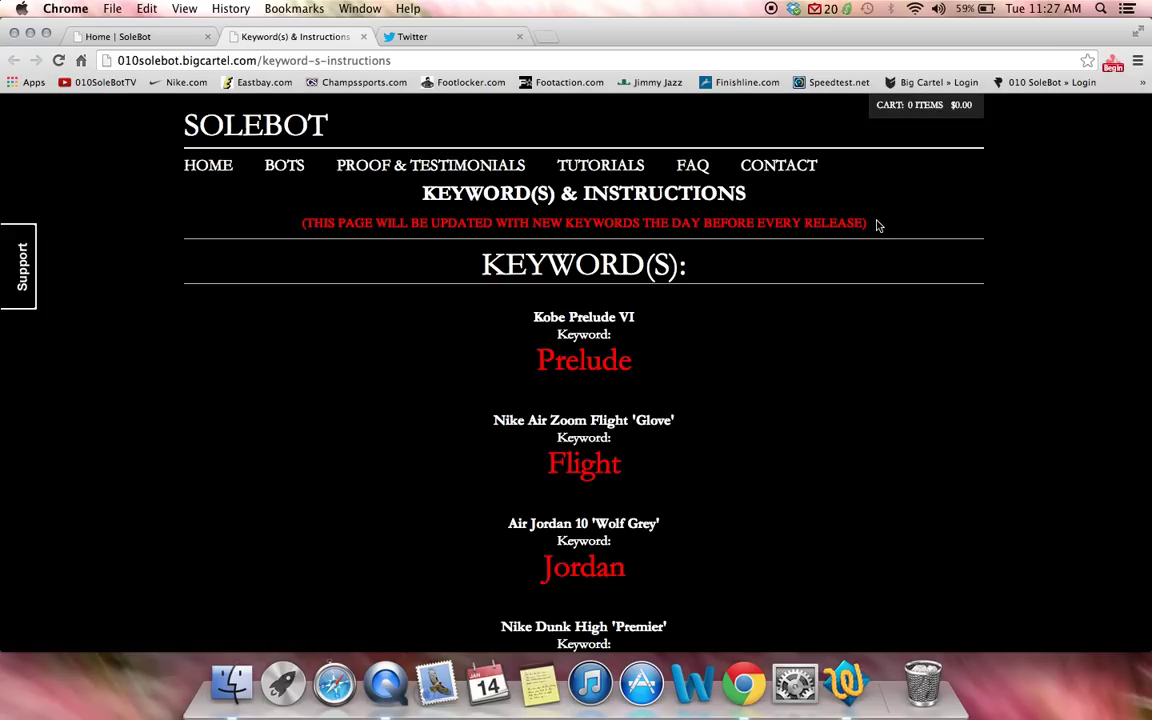
scroll(877, 226, down, 3)
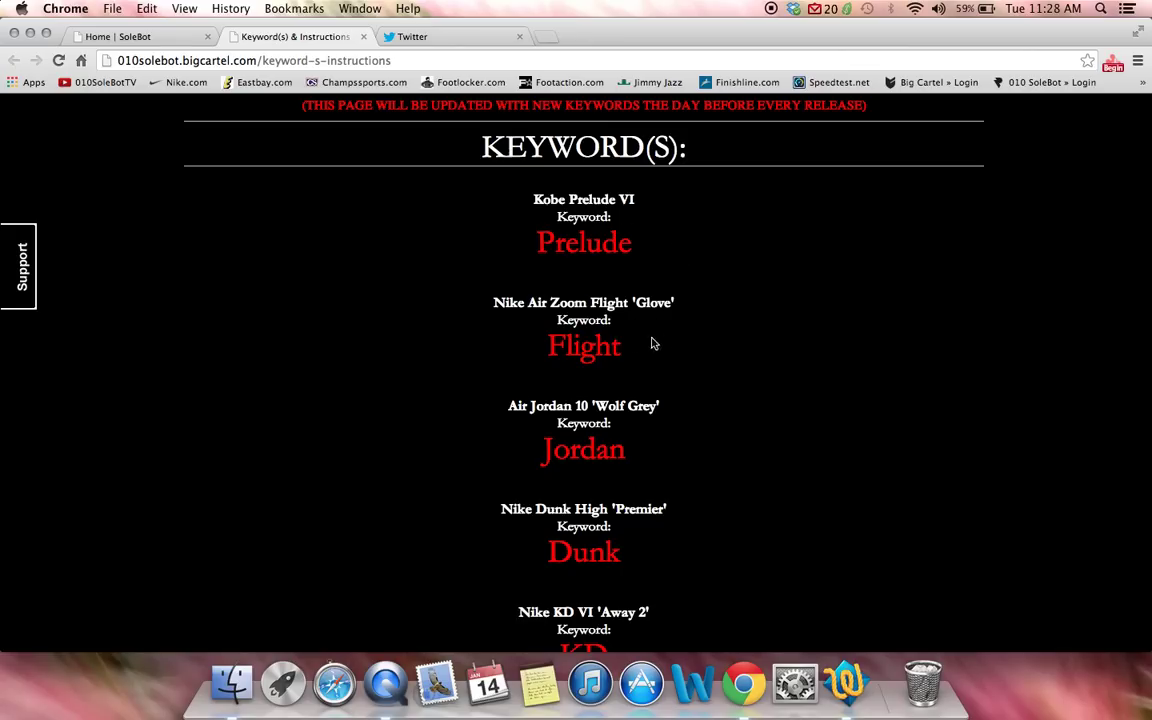
scroll(620, 340, down, 10)
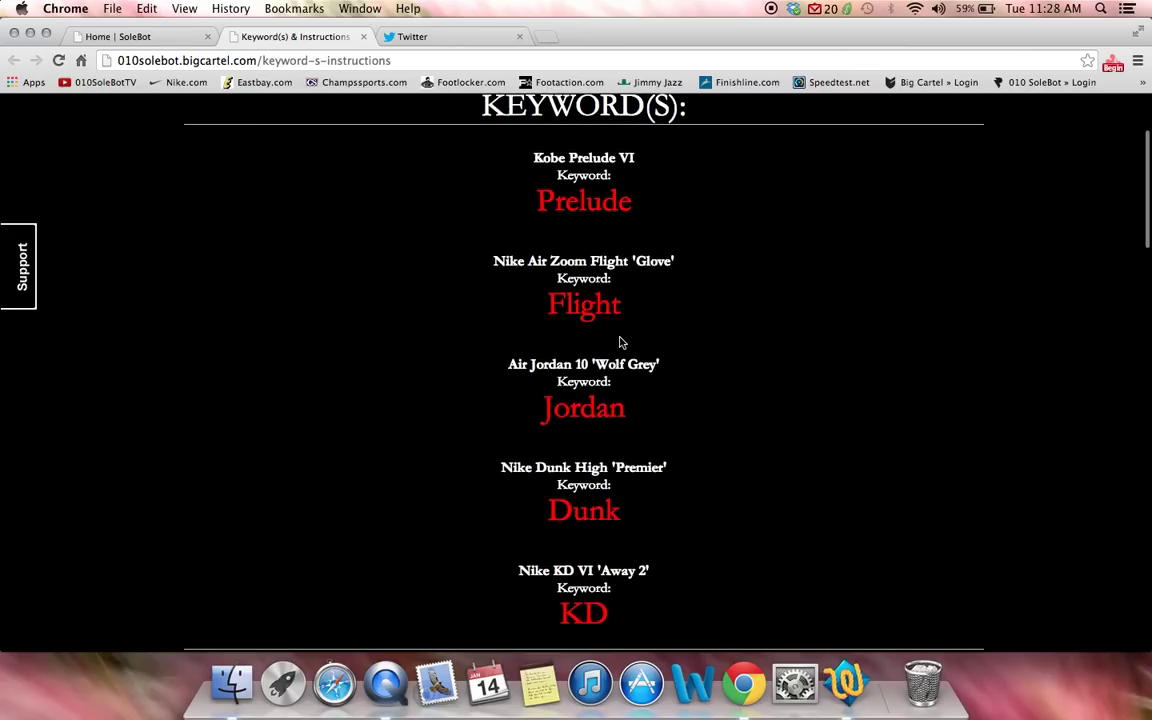
scroll(620, 342, down, 6)
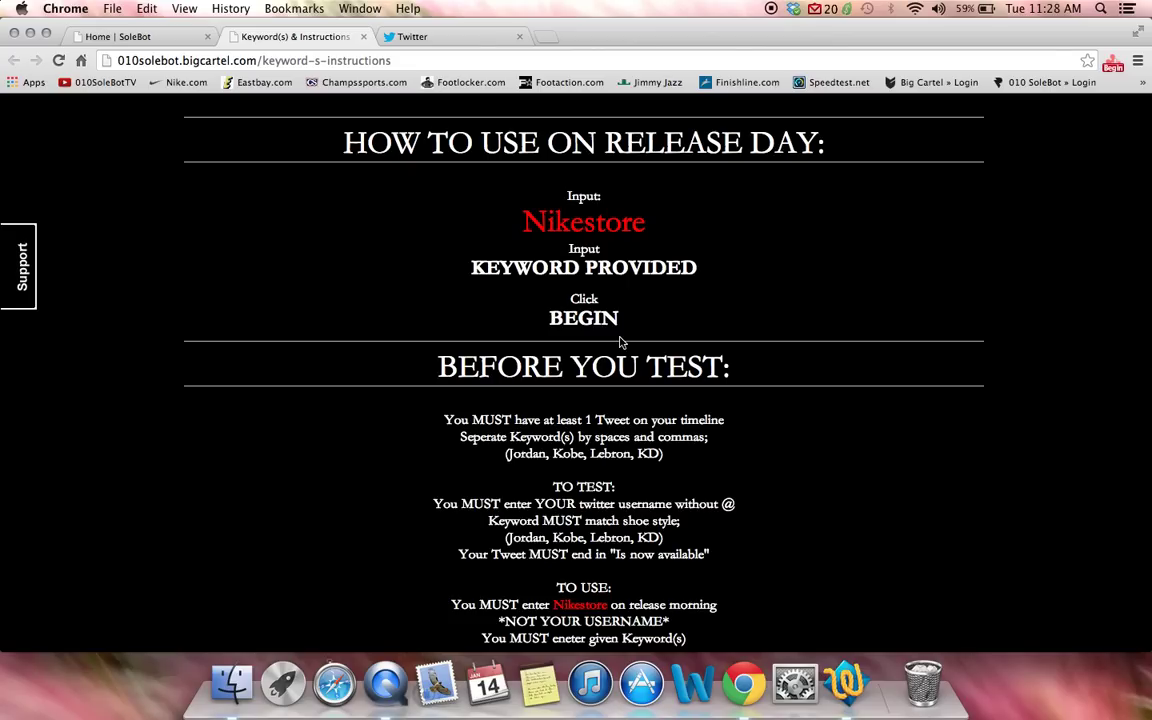
scroll(620, 342, down, 2)
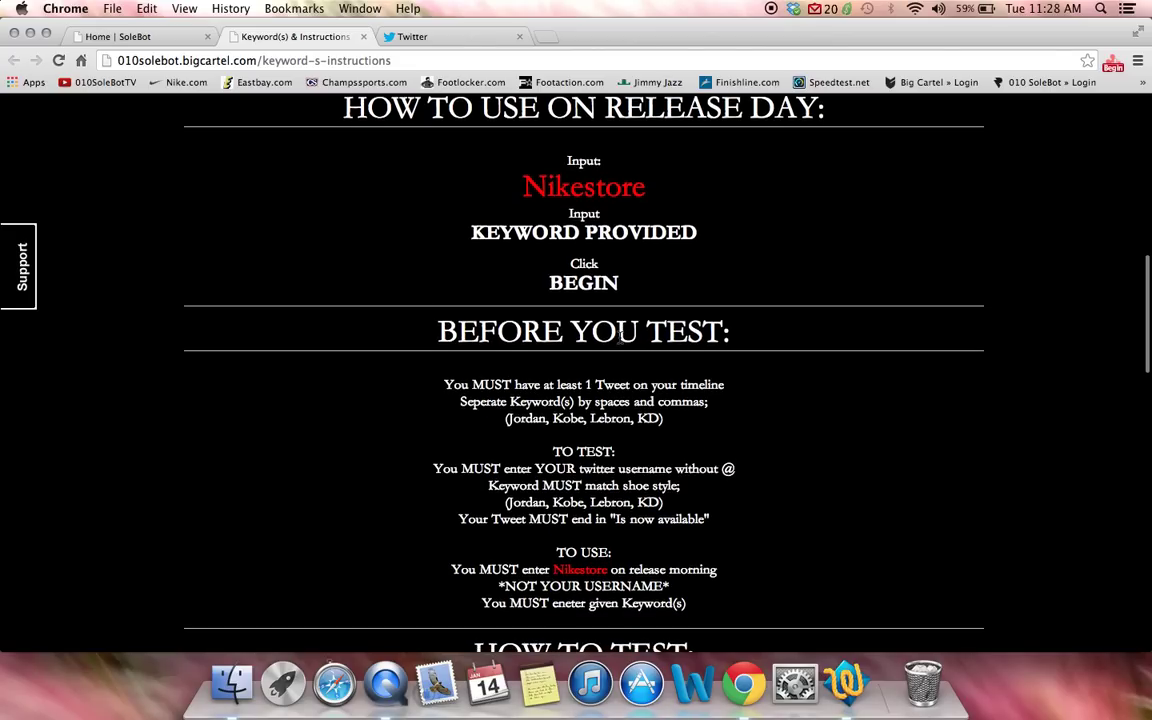
scroll(619, 336, up, 13)
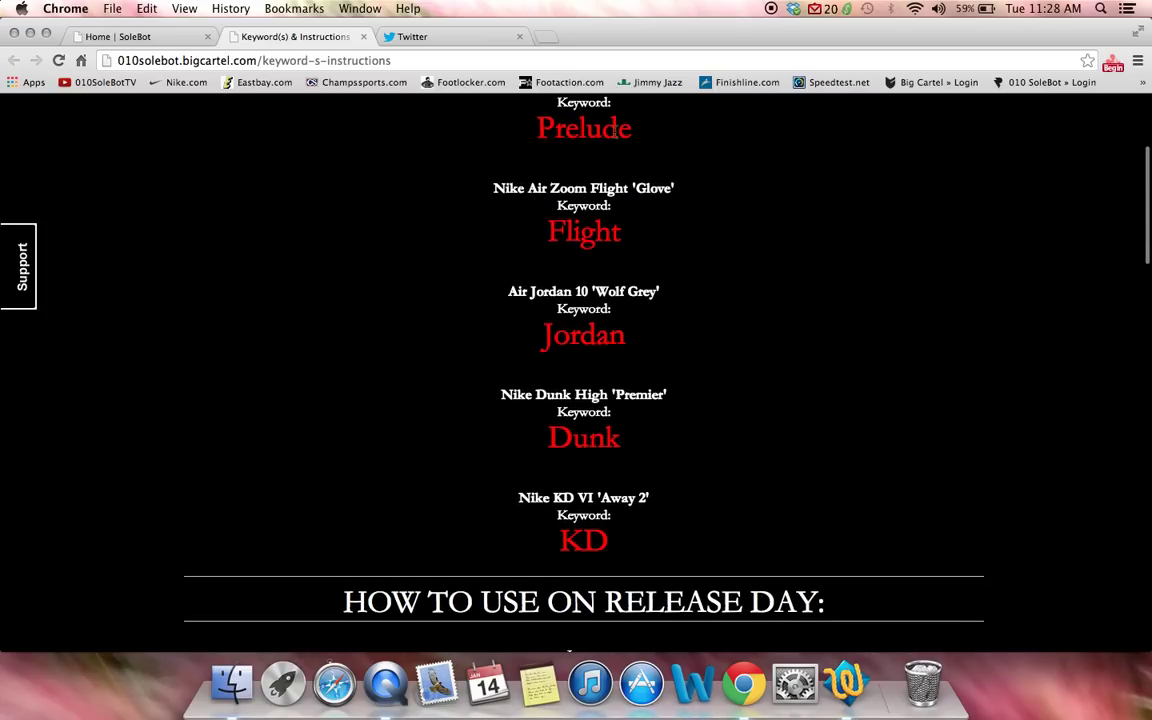
scroll(751, 188, down, 14)
scroll(752, 190, down, 2)
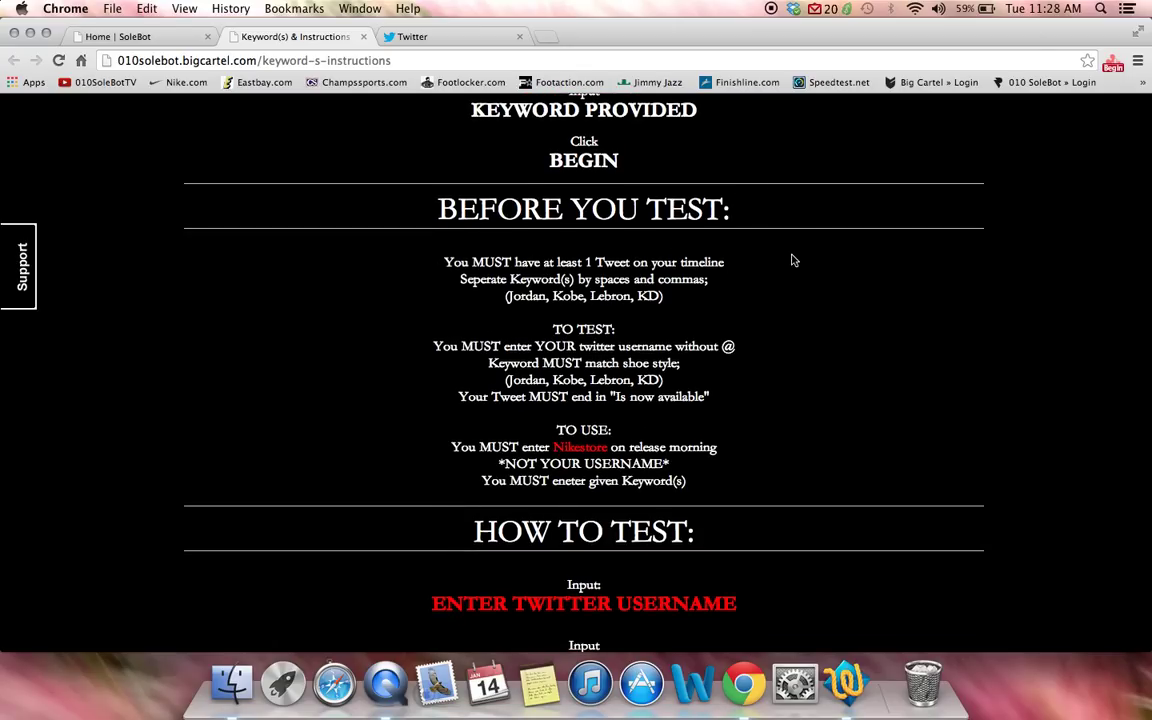
click(403, 36)
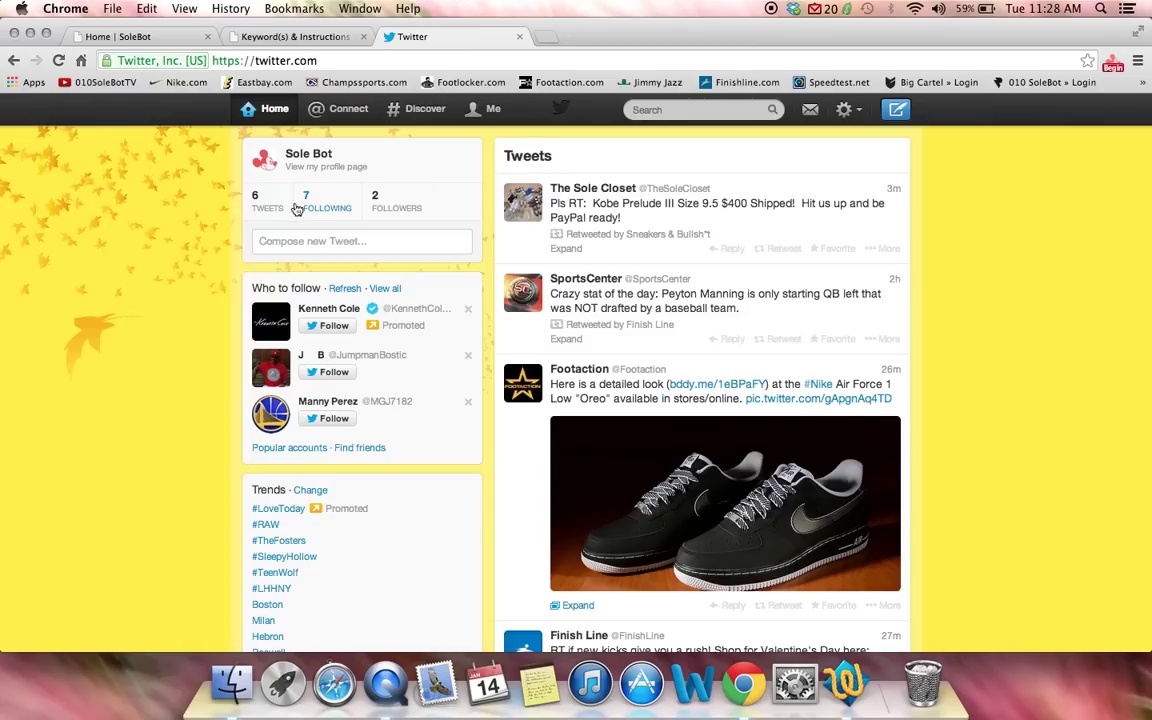
click(260, 202)
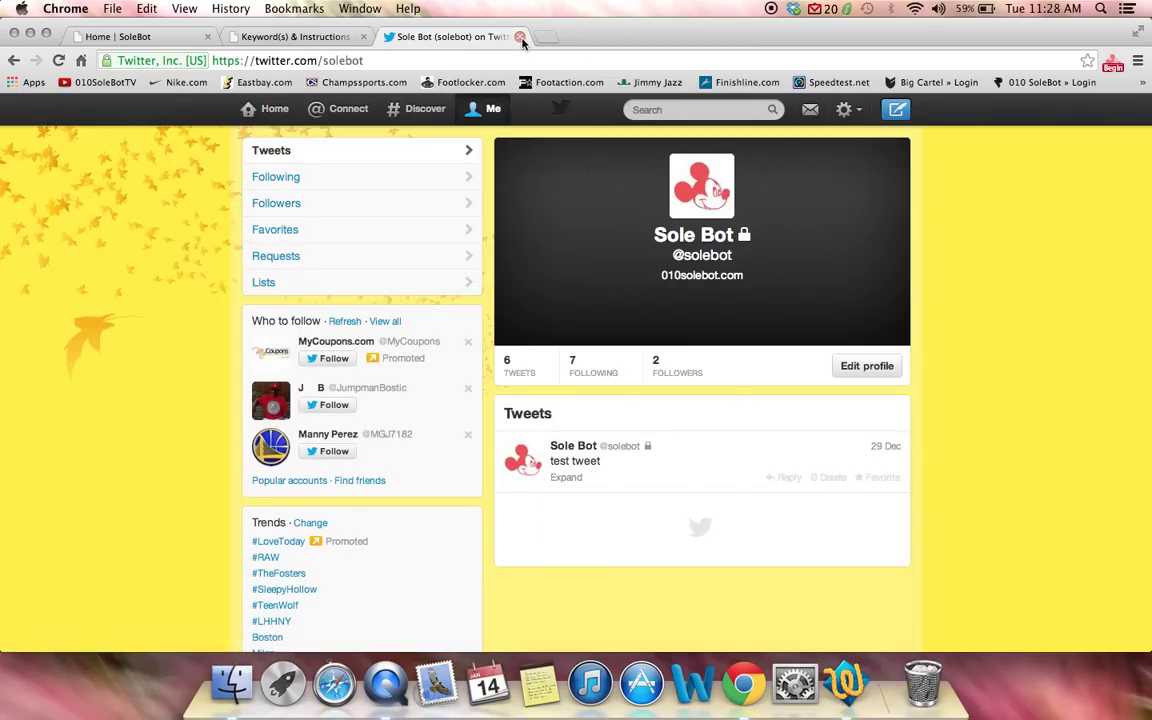
scroll(465, 205, left, 5)
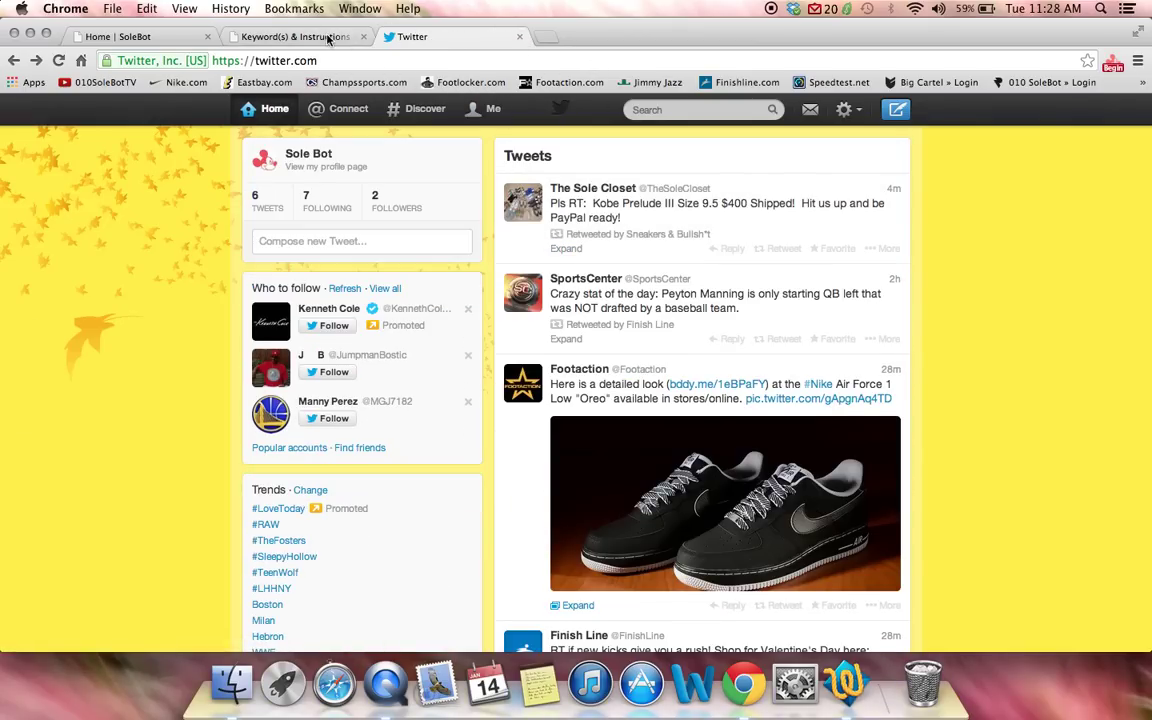
click(297, 36)
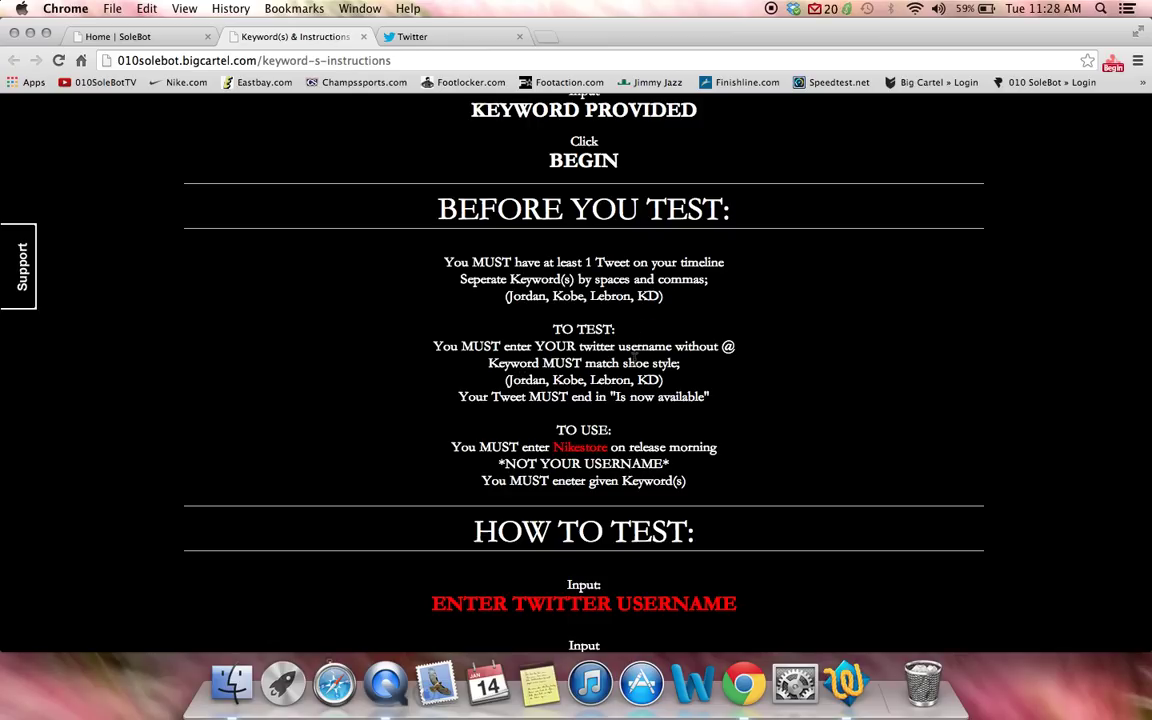
Scroll to Test Example(s) and select the Jordan 'SON OF MARS' tweet with its Nike link.
scroll(689, 437, down, 15)
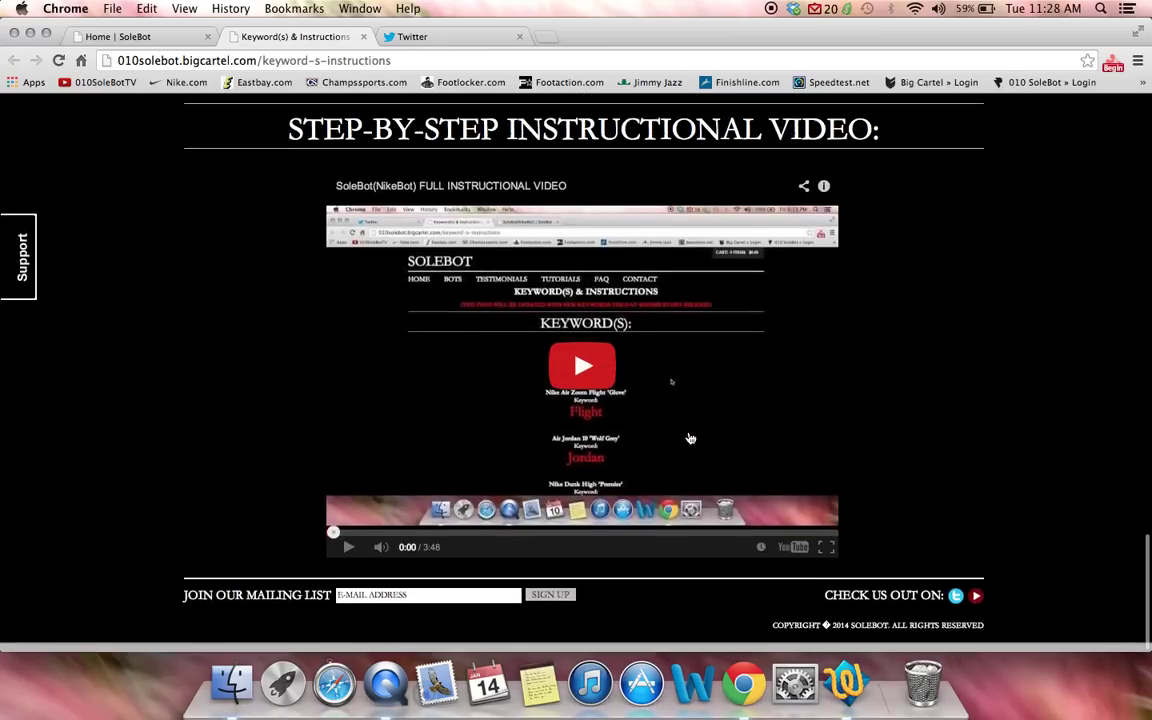
scroll(689, 437, up, 2)
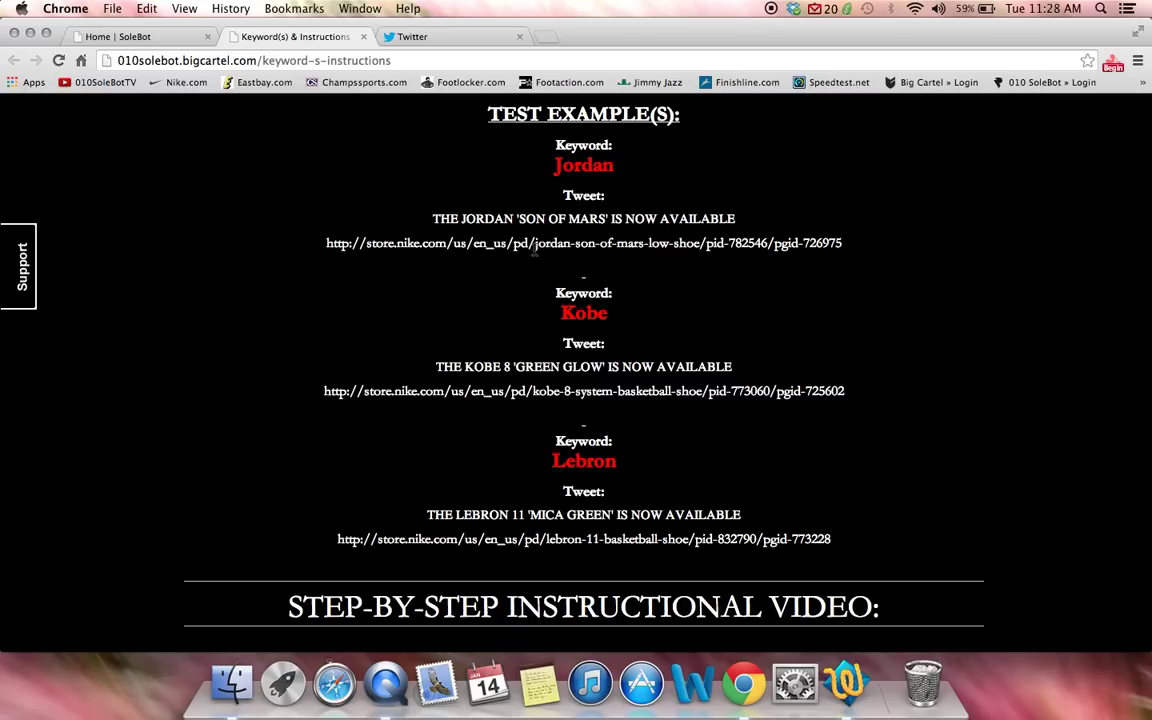
scroll(624, 336, up, 10)
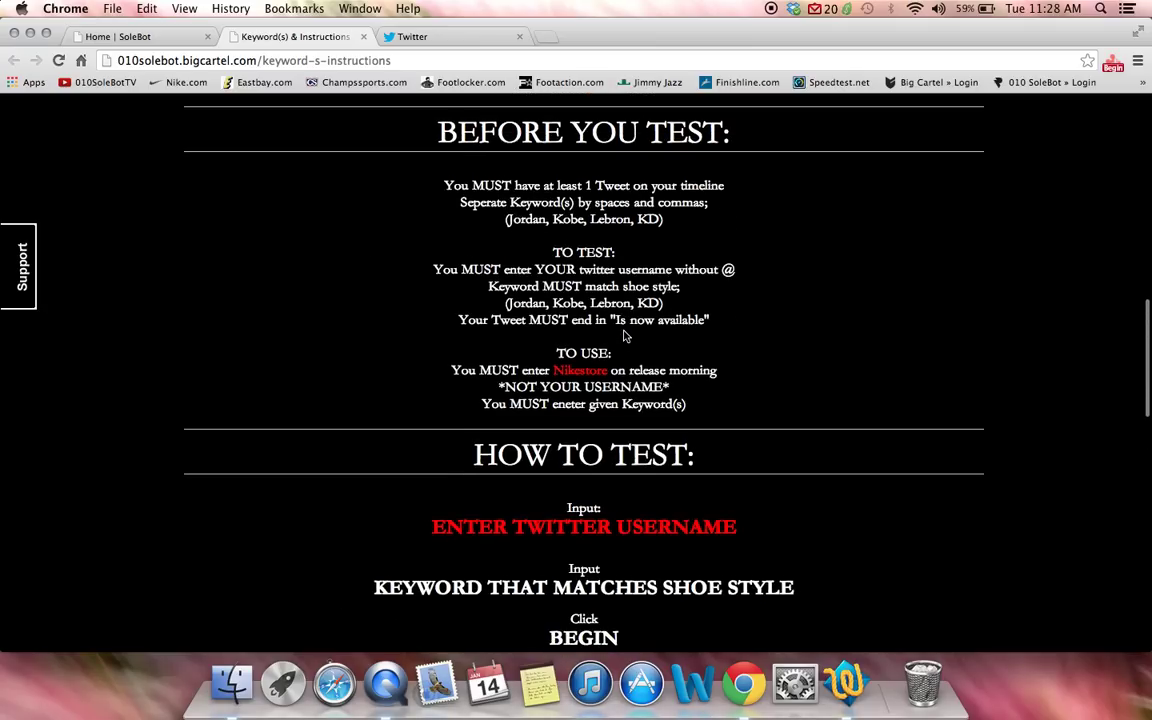
scroll(624, 336, down, 1)
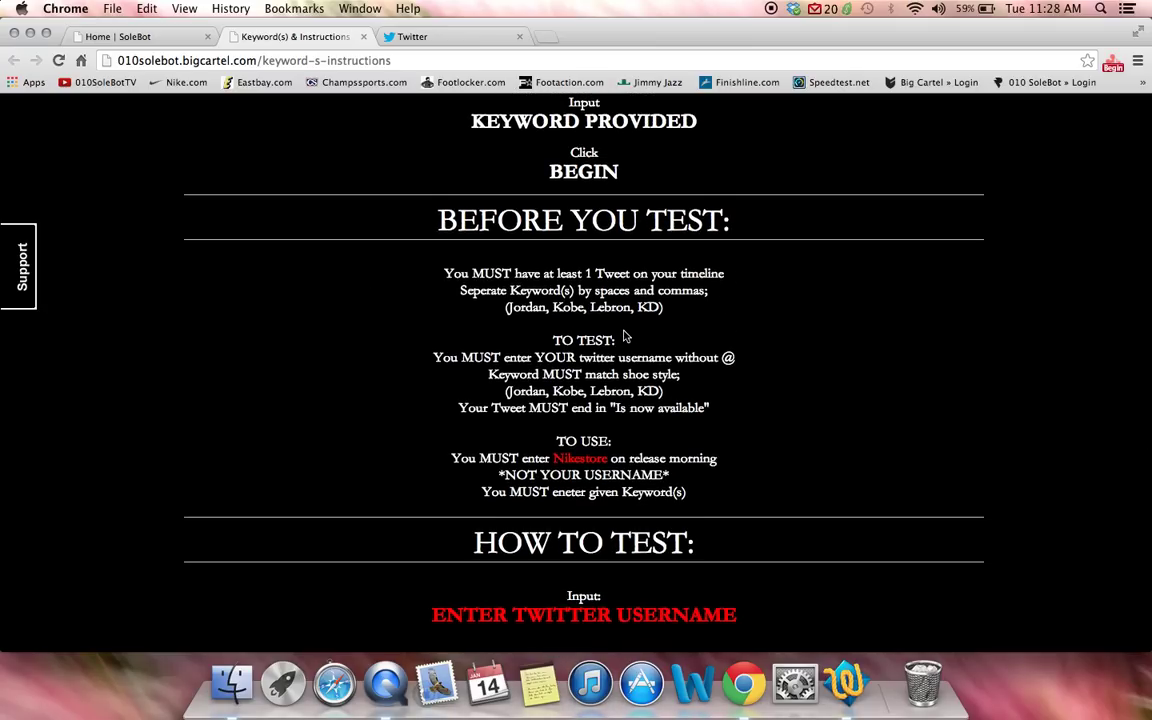
scroll(624, 336, up, 1)
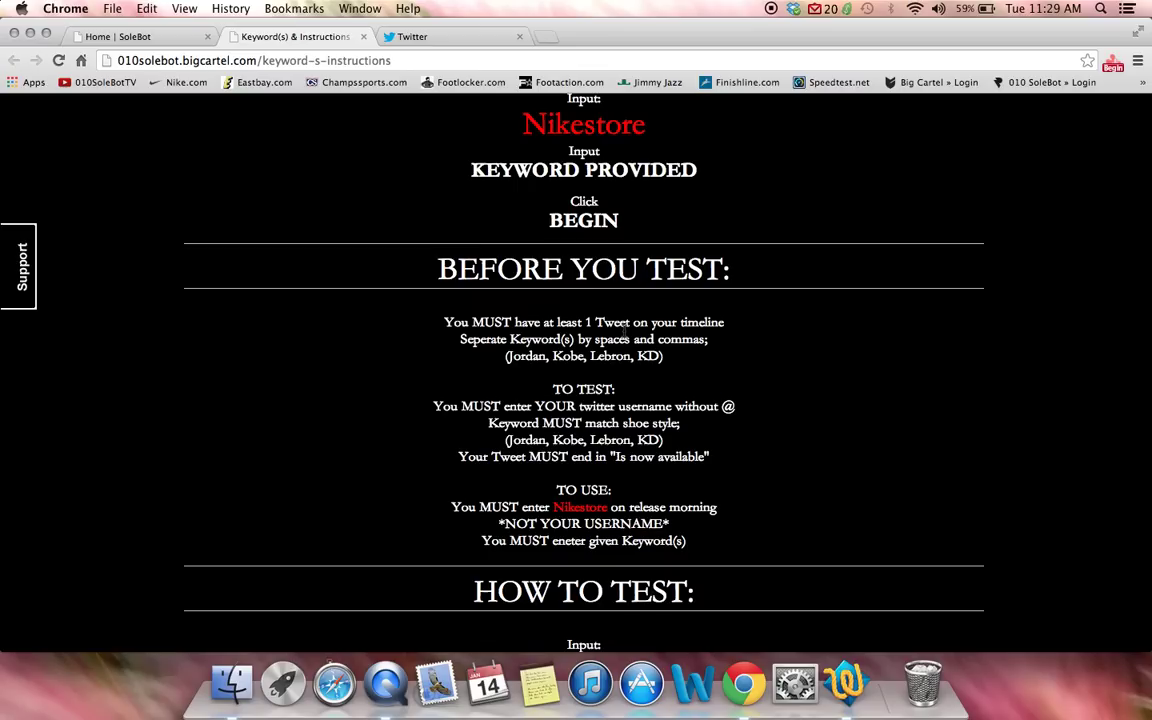
scroll(624, 334, down, 3)
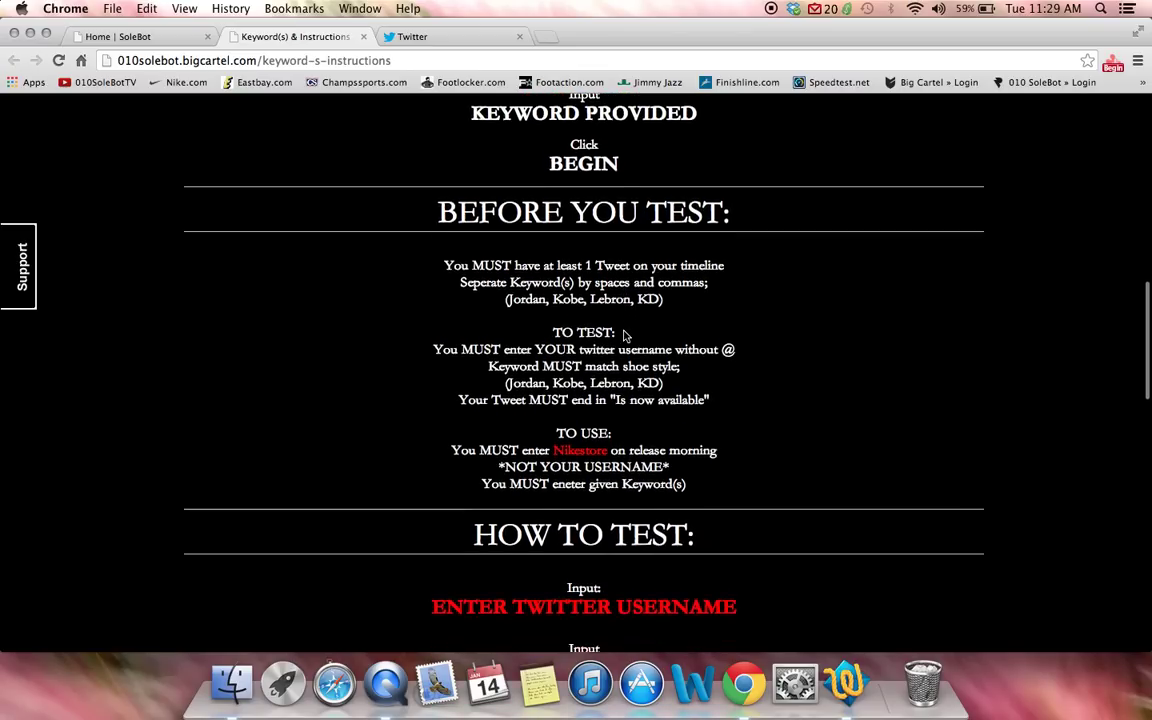
scroll(624, 336, down, 1)
scroll(624, 328, down, 2)
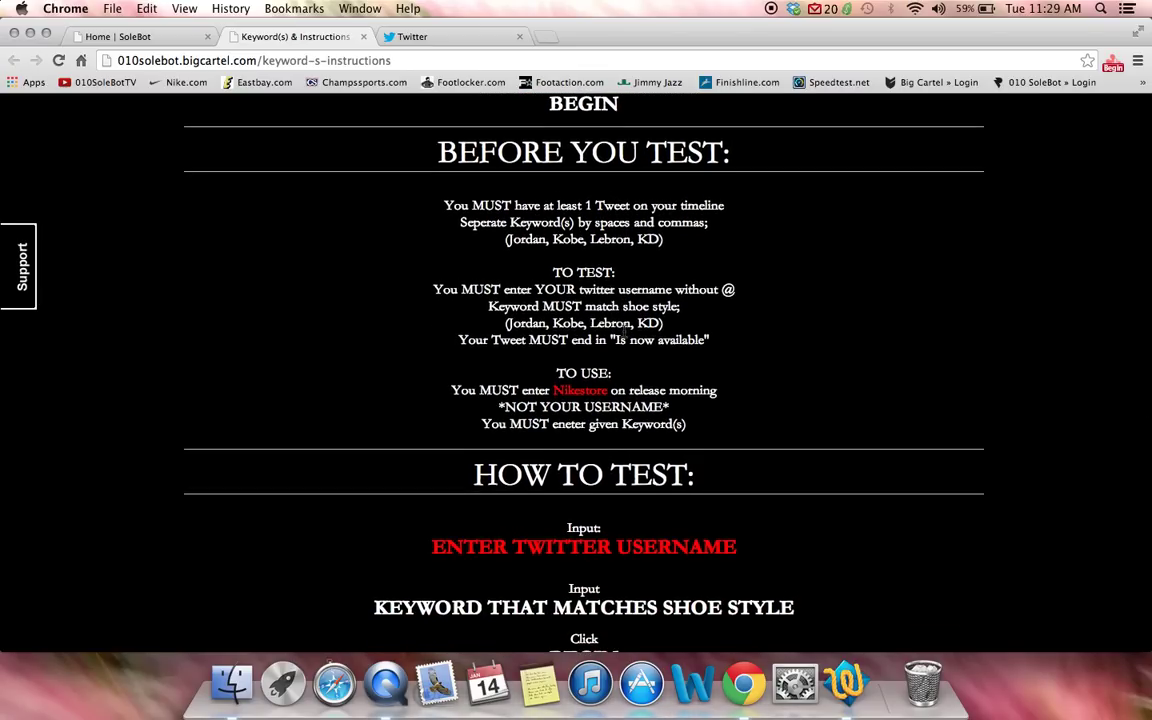
scroll(624, 333, down, 2)
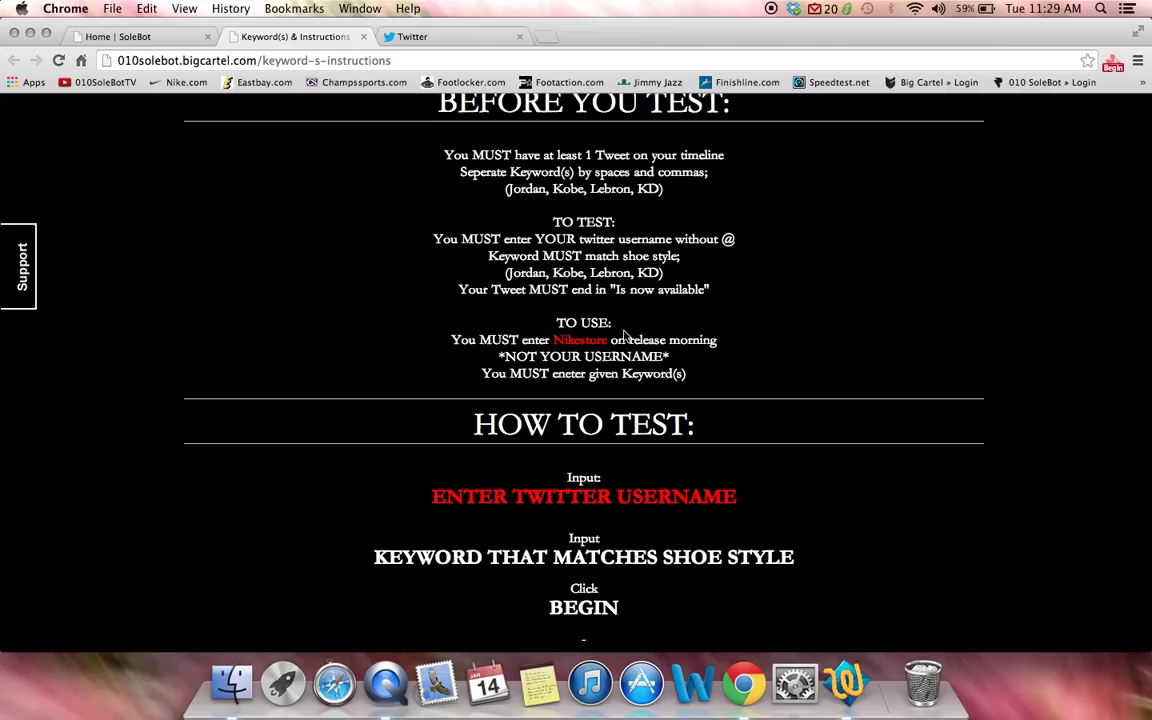
scroll(624, 333, down, 10)
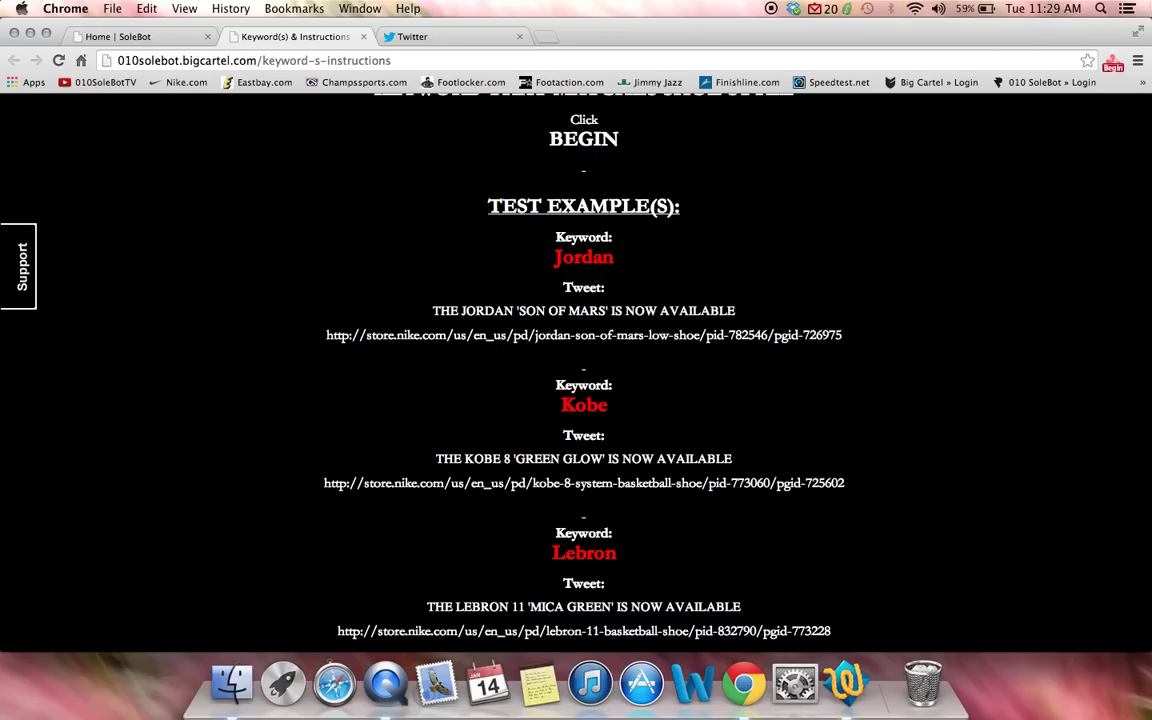
scroll(381, 208, up, 10)
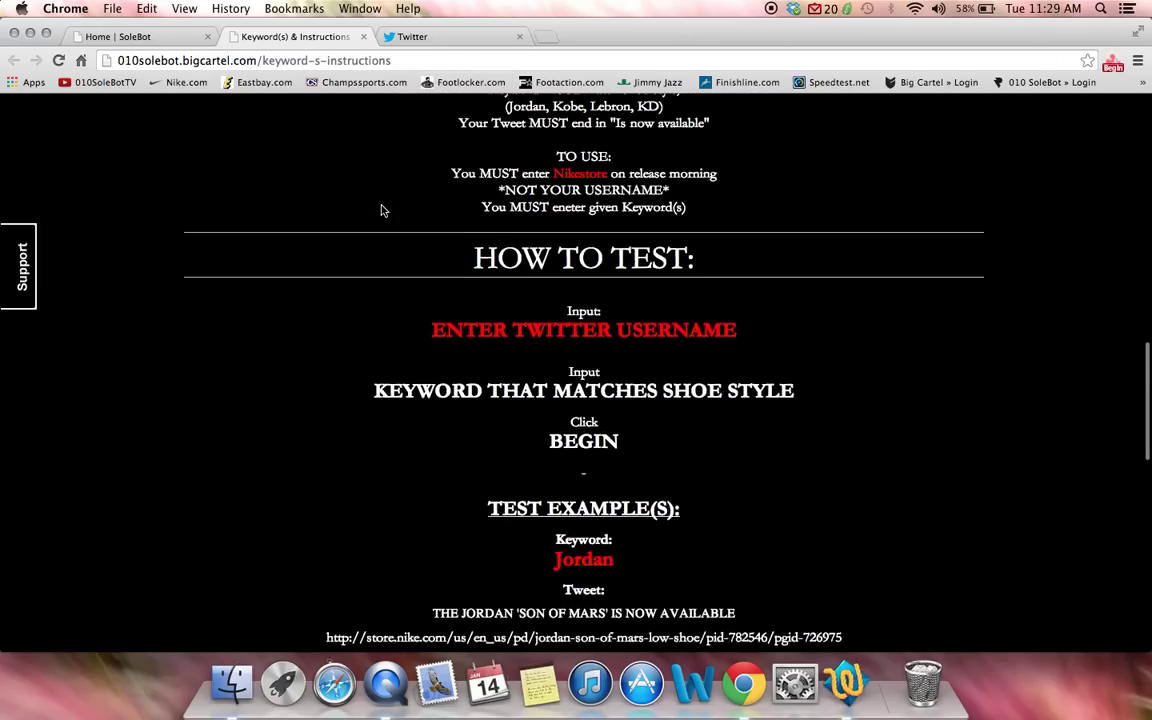
scroll(381, 210, down, 4)
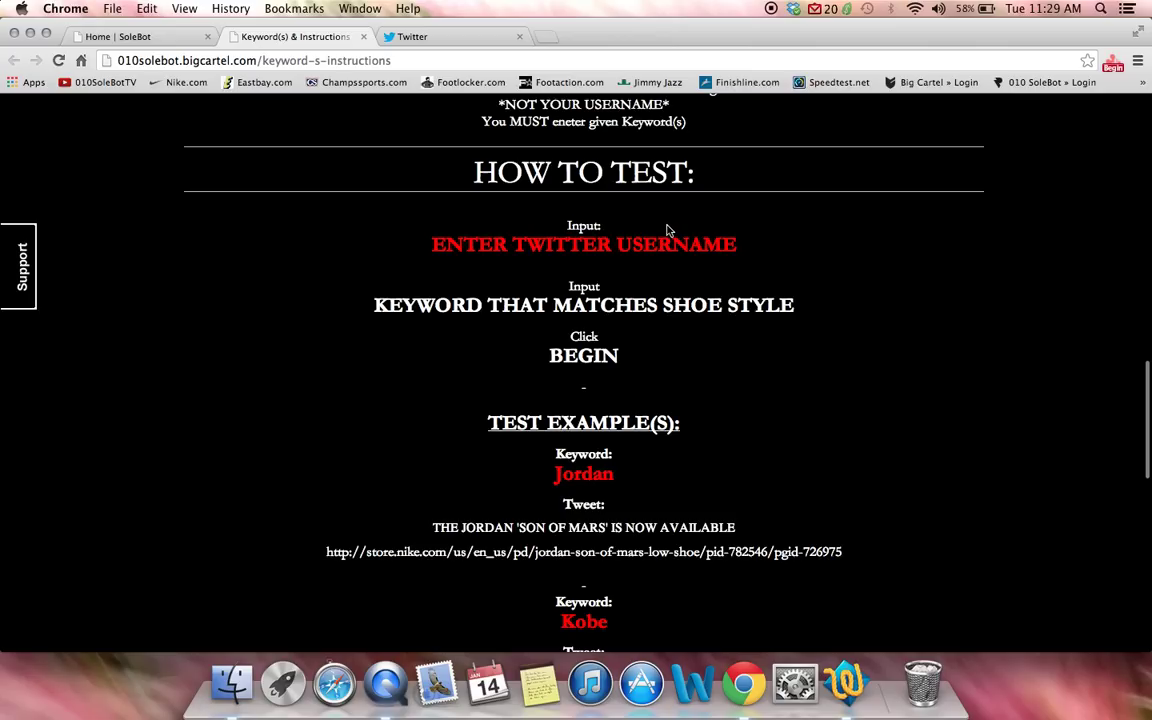
scroll(668, 230, down, 15)
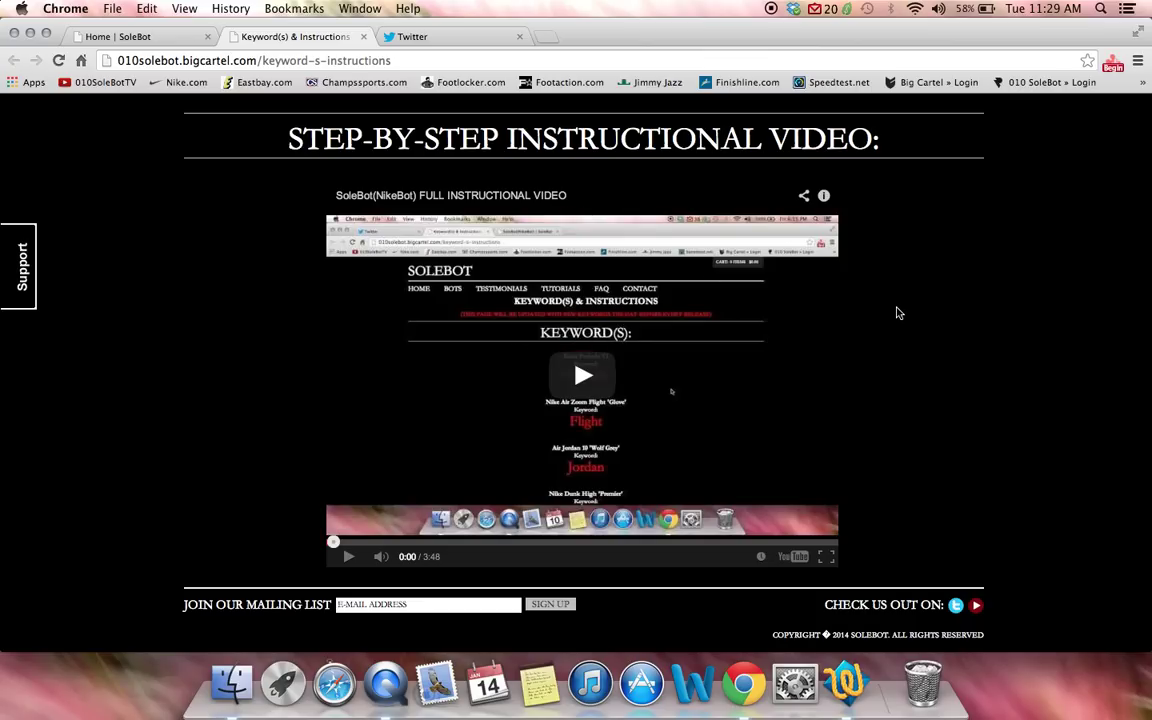
scroll(895, 320, up, 1)
scroll(895, 327, up, 7)
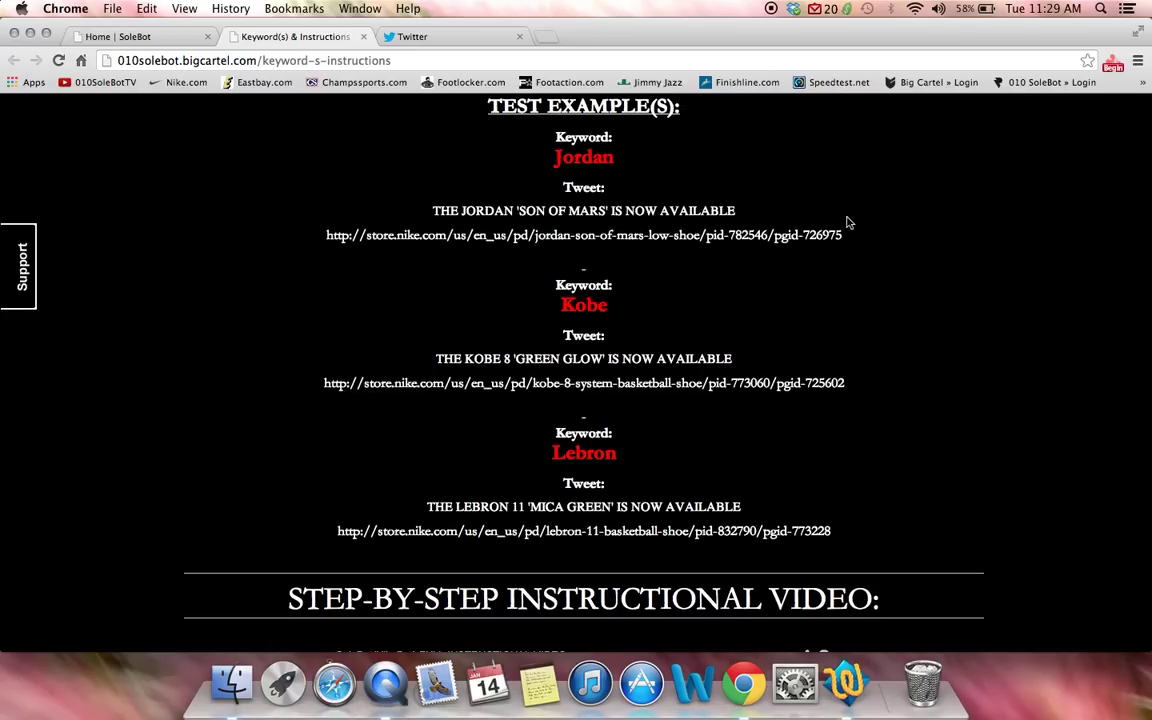
drag(856, 240, 434, 210)
key(super+c)
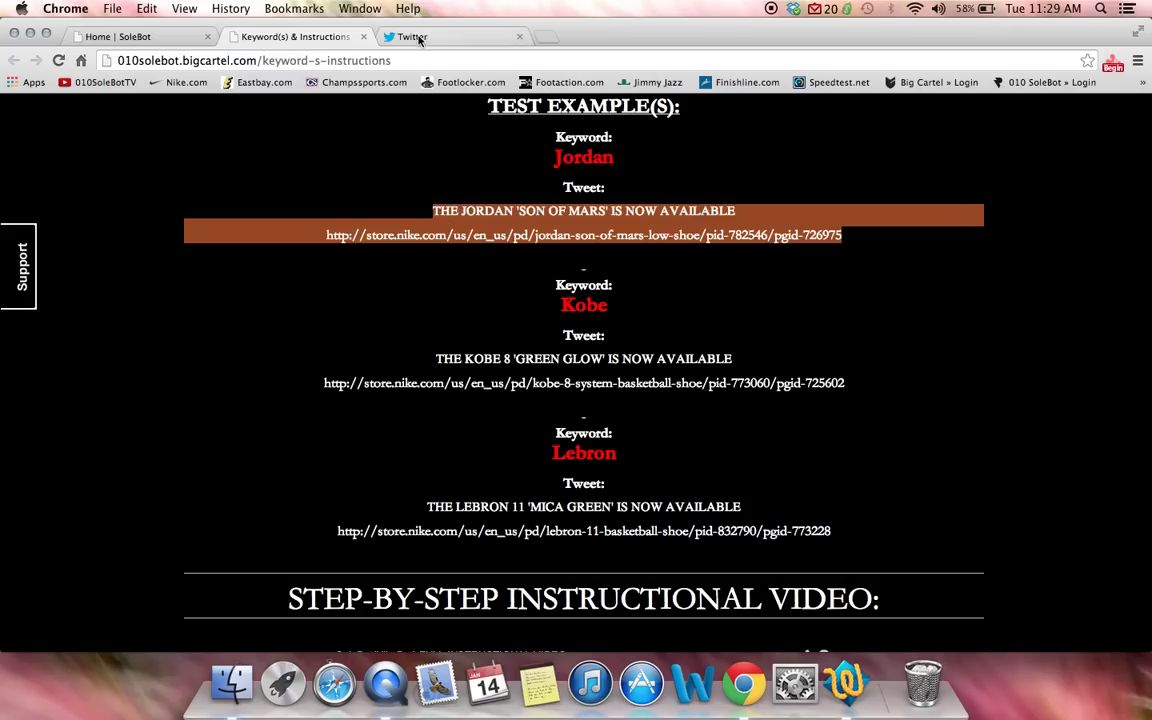
Paste the Jordan 'SON OF MARS' tweet and Nike link into a new Twitter draft, then open SoleBot.
click(362, 37)
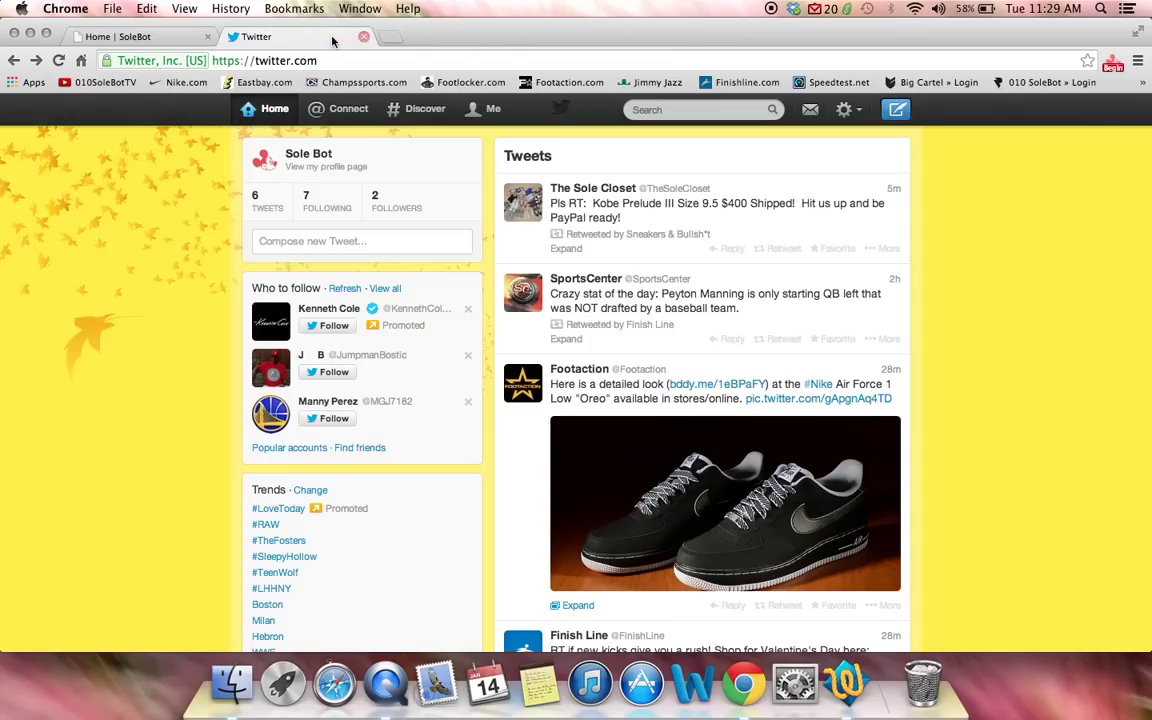
click(315, 245)
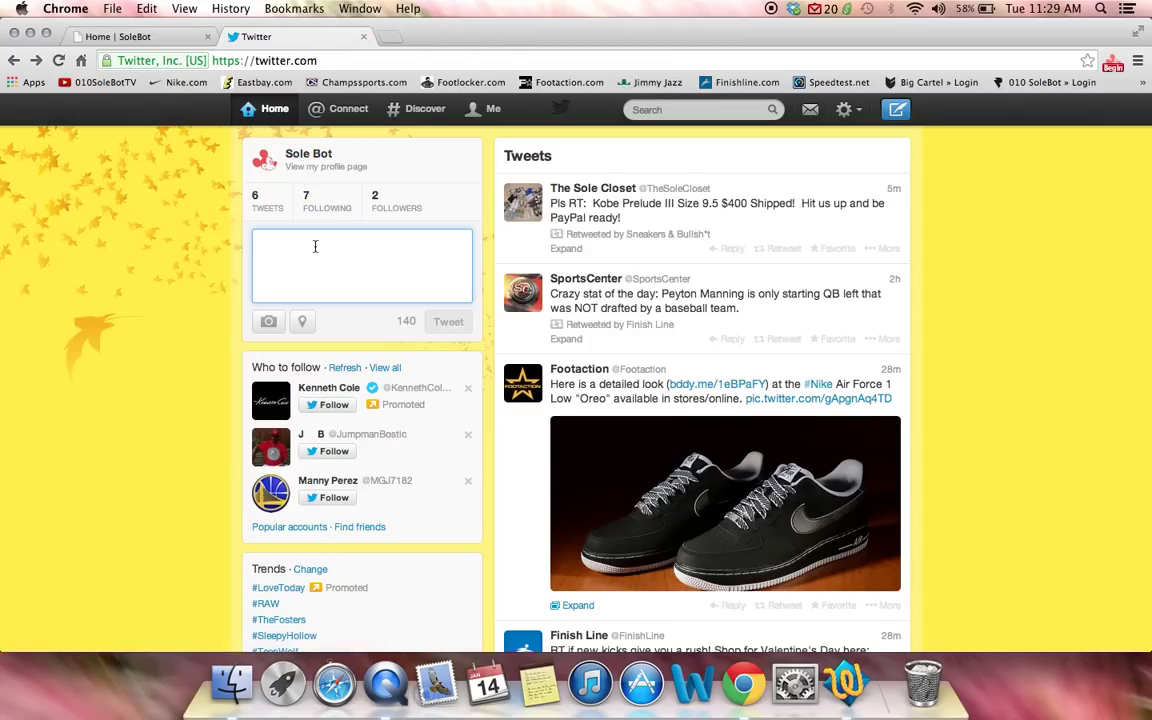
key(super+v)
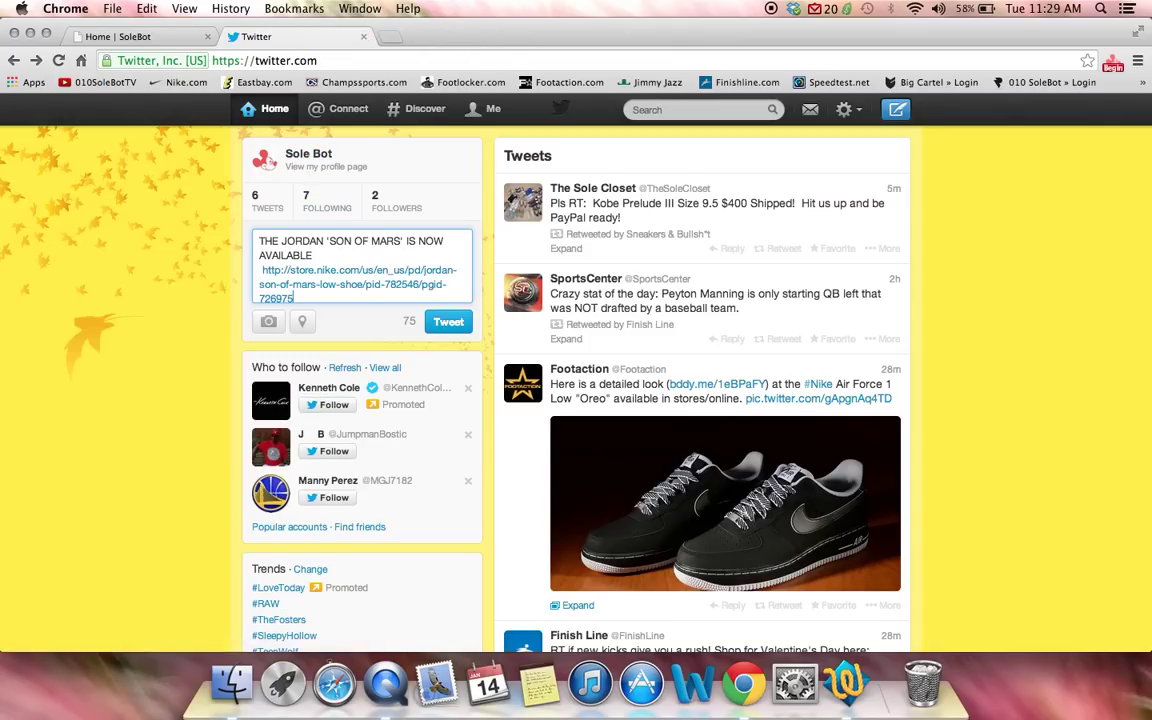
click(1113, 64)
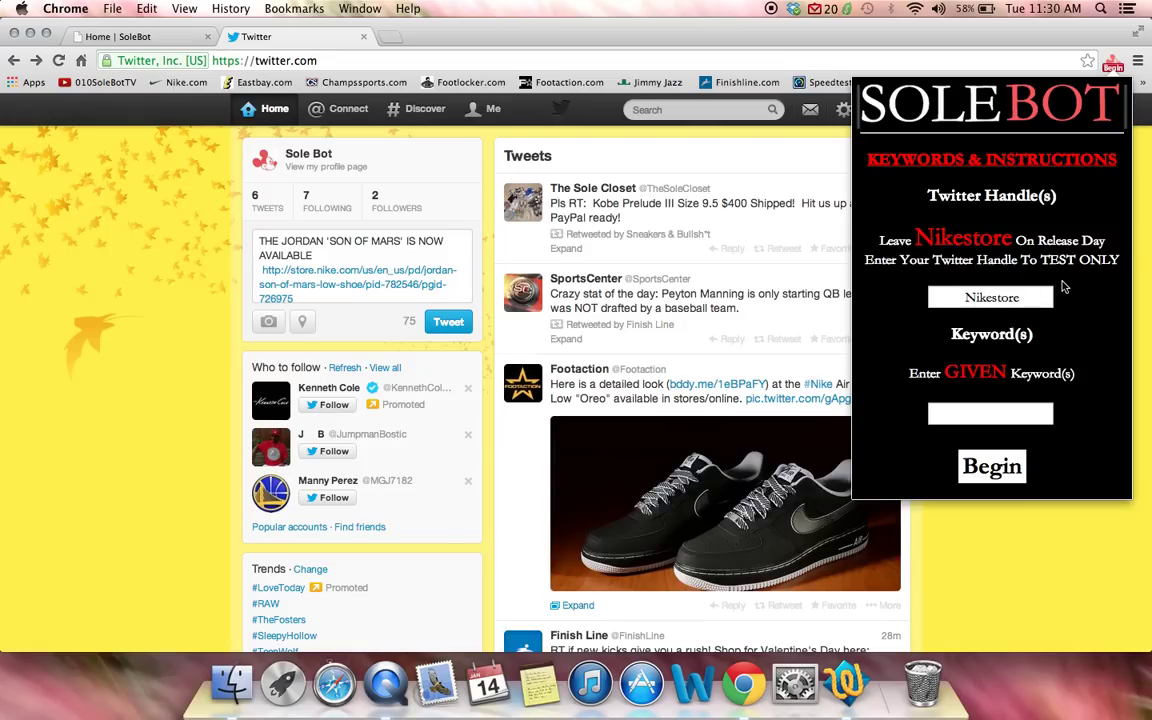
Replace Nikestore with the account's Twitter handle, set the keyword to Jordan, and start the bot.
drag(1034, 297, 877, 291)
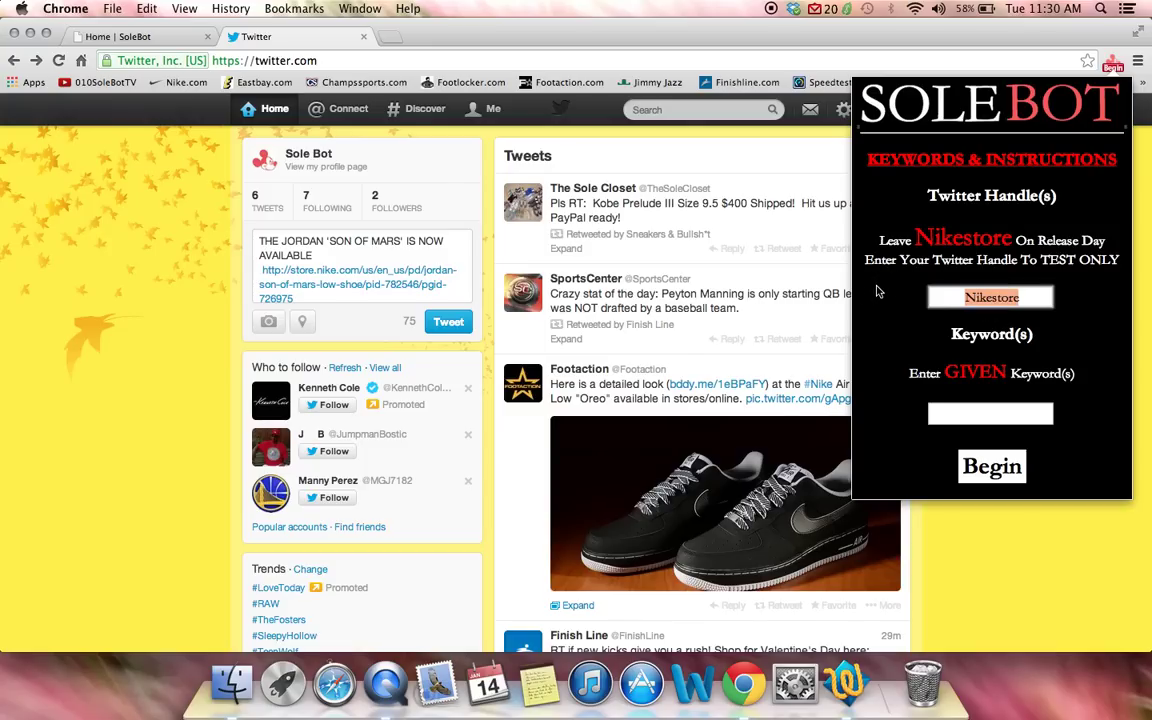
text(K)
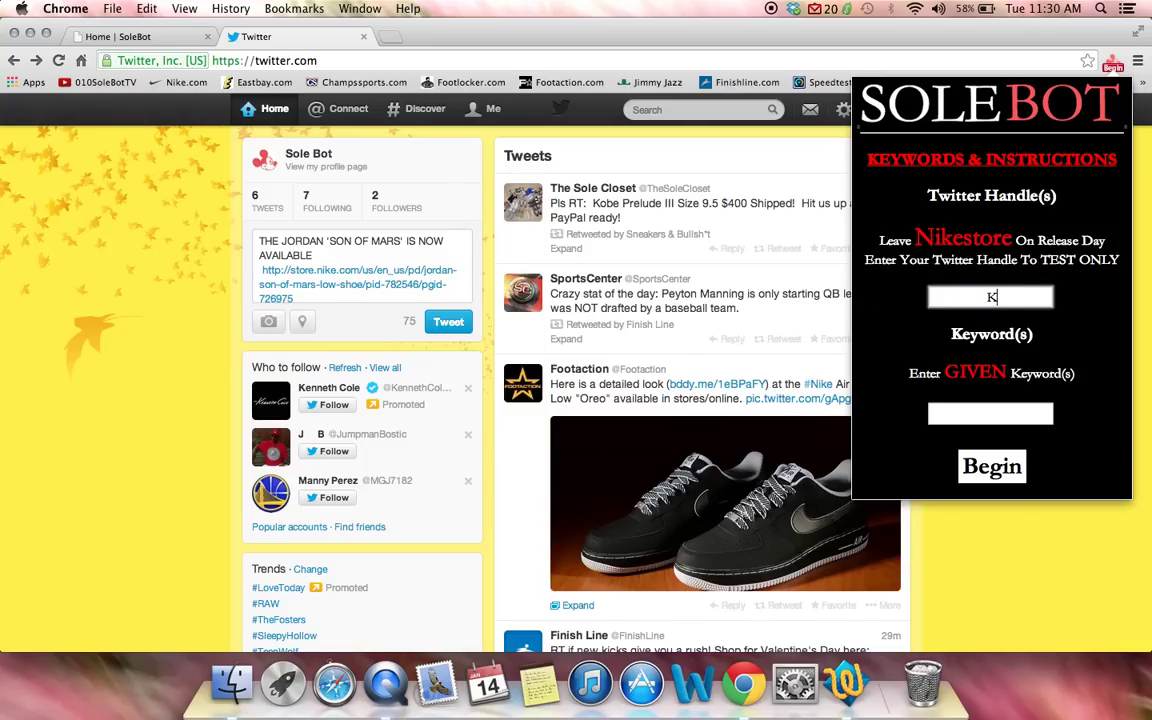
key(BackSpace)
key(BackSpace)
text(Solebot)
click(945, 413)
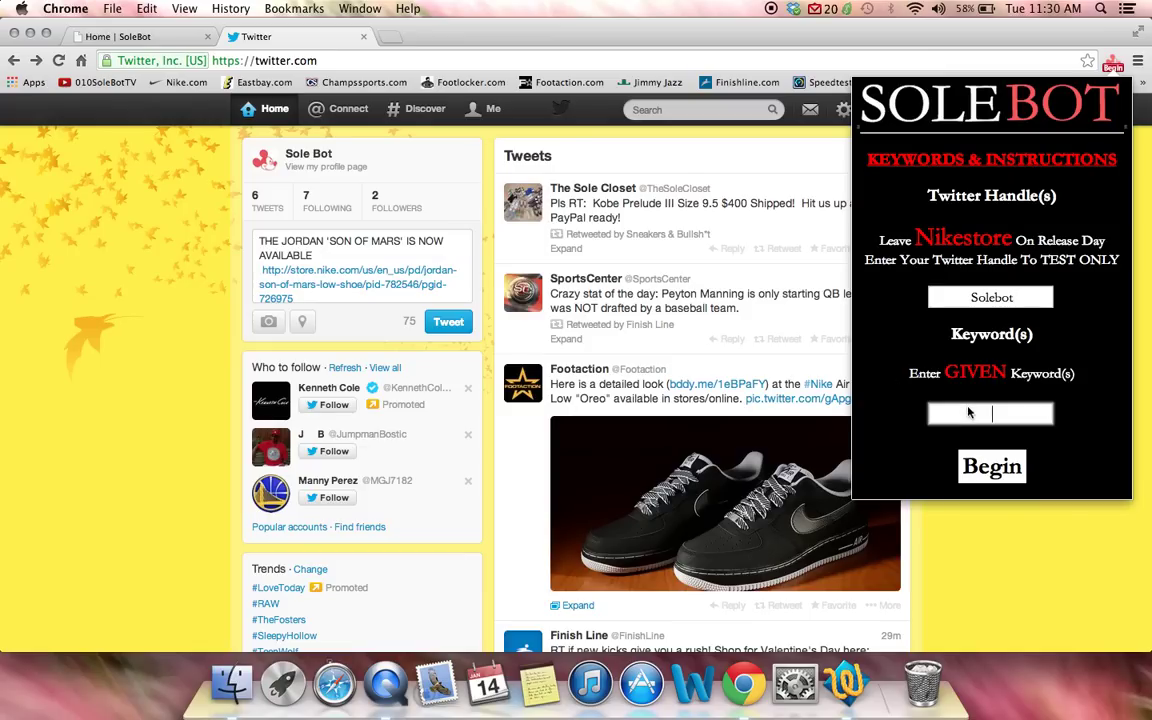
text(Jordan)
click(993, 466)
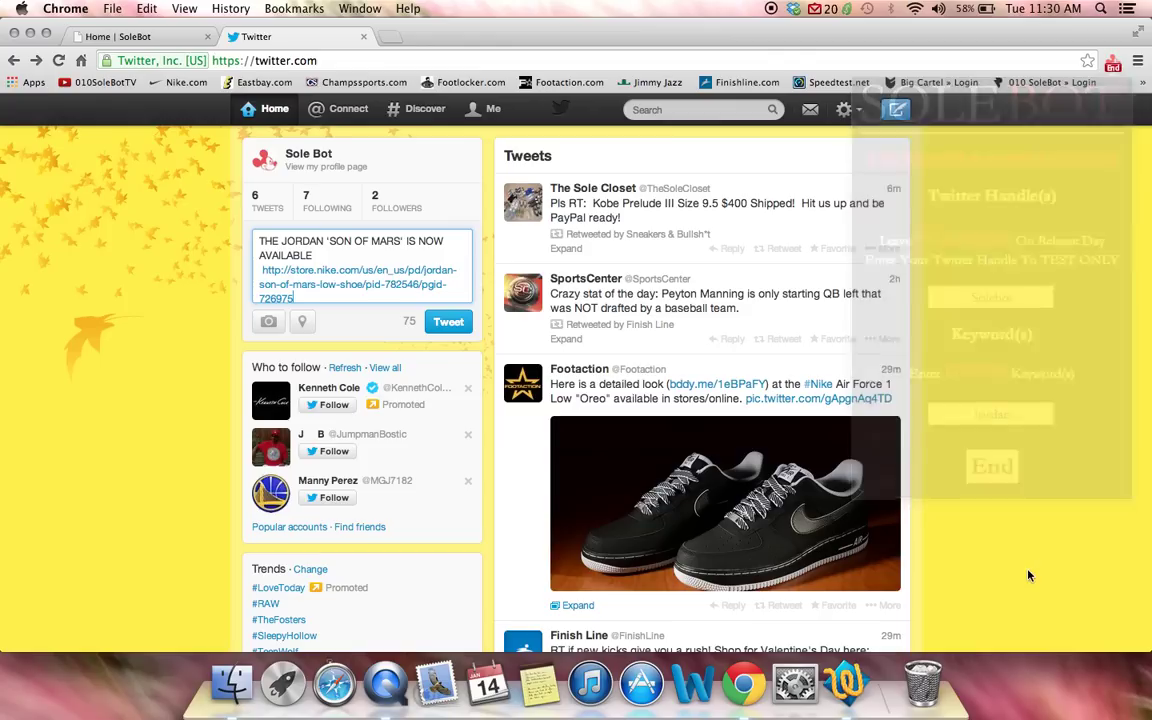
Post the Jordan tweet, then remove the added shoe from the Nike cart and close the store tab.
click(446, 320)
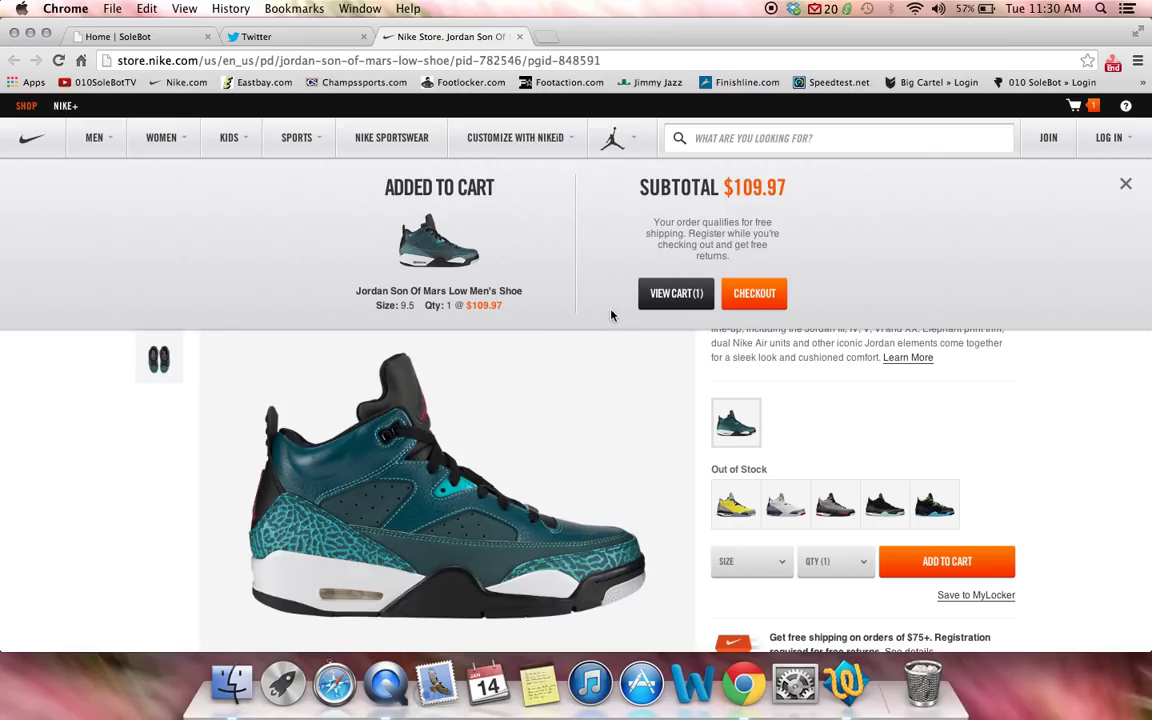
click(679, 292)
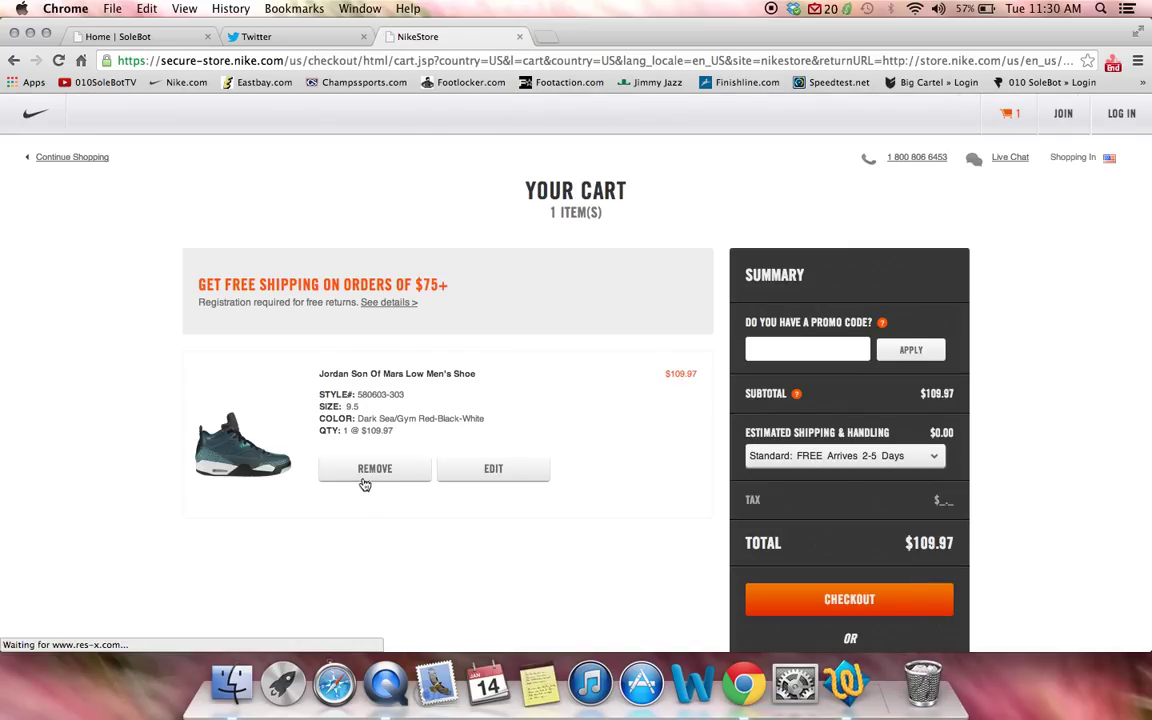
click(371, 462)
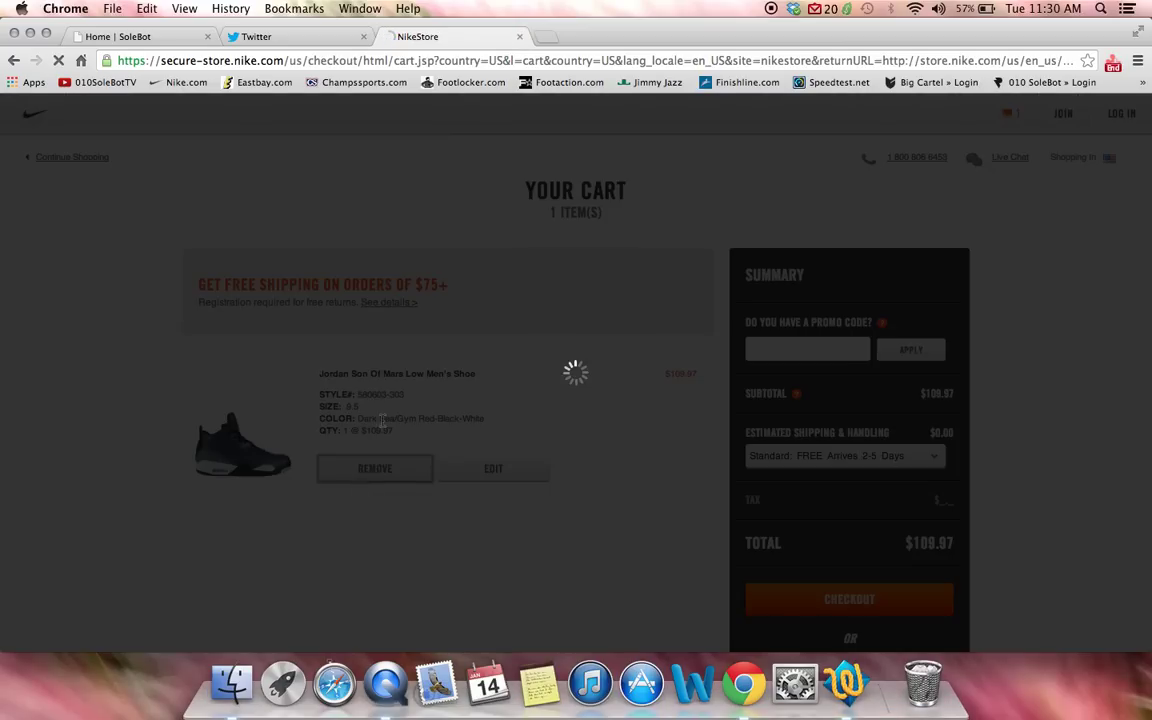
click(521, 37)
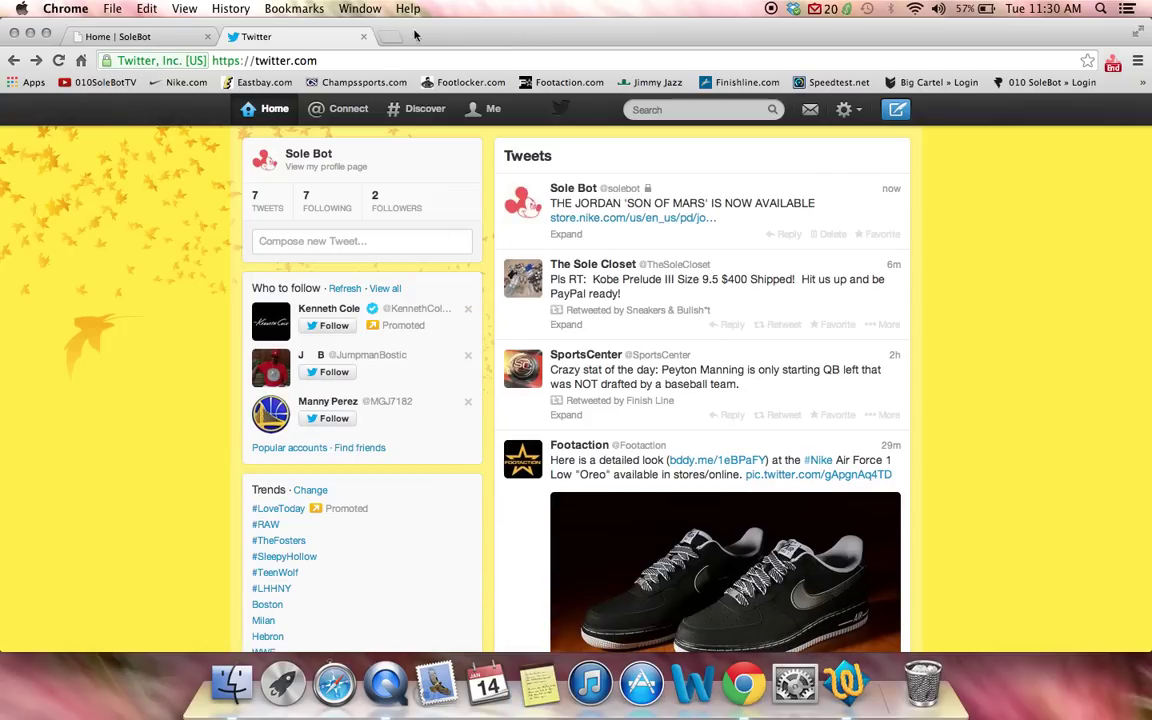
Switch to the SoleBot home tab, dismiss the support form, and scroll to Featured Products.
click(167, 36)
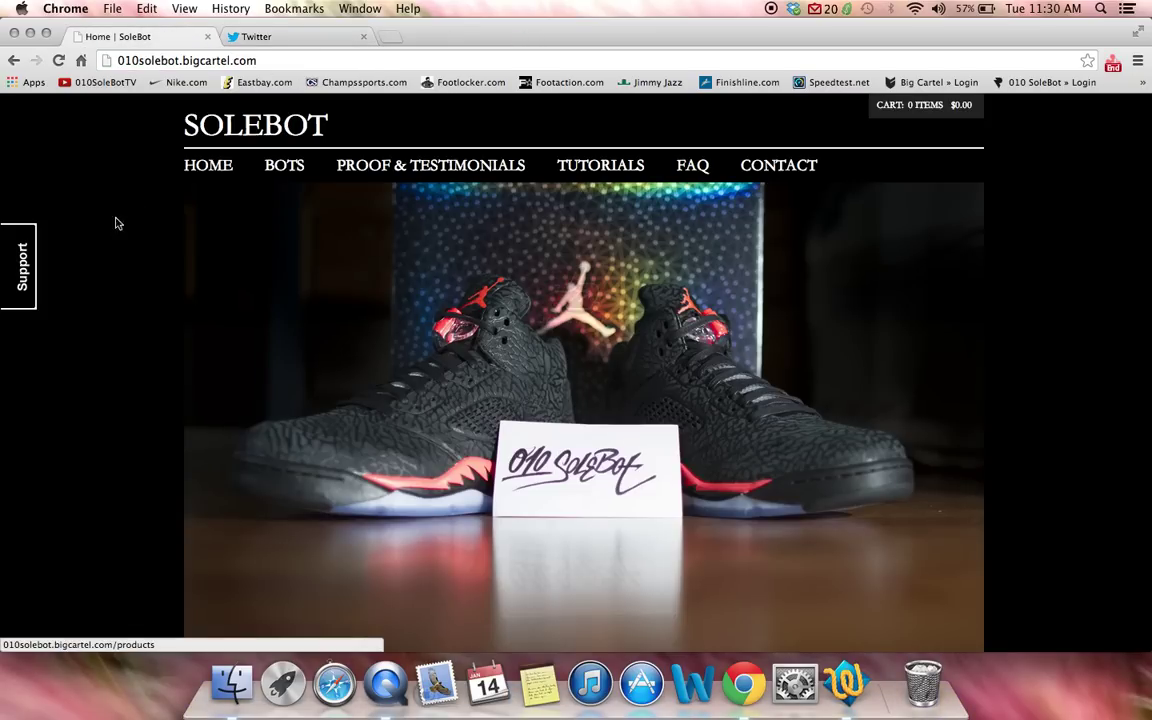
click(18, 255)
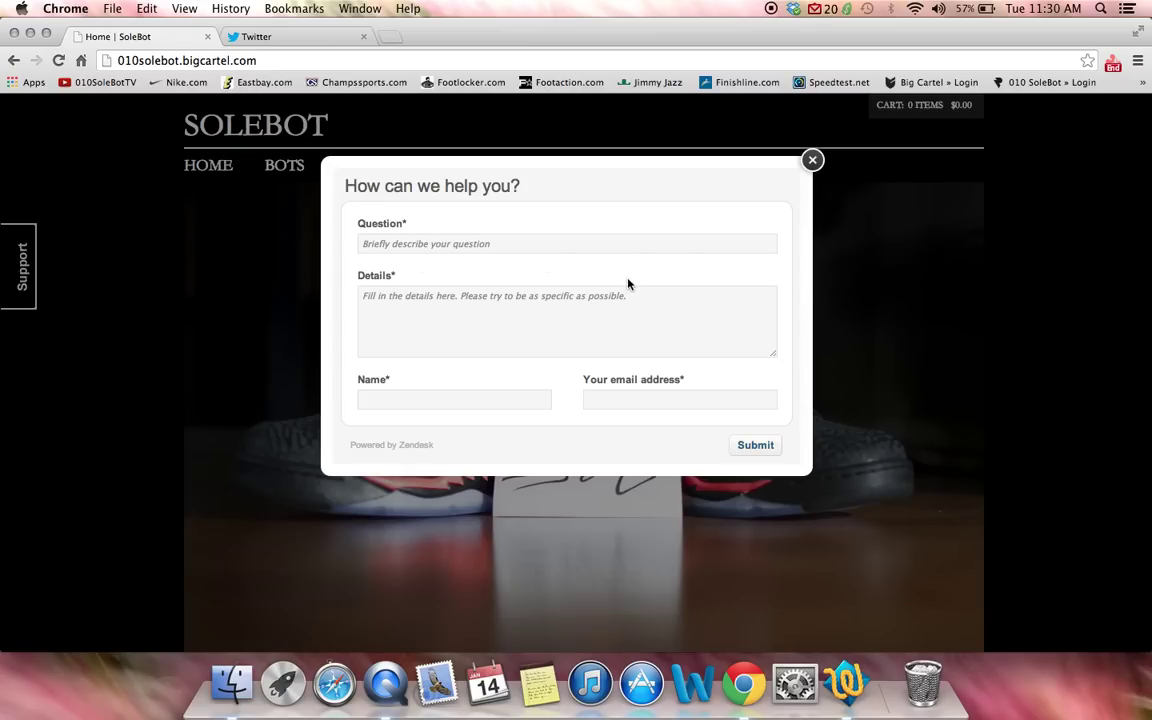
click(813, 162)
scroll(1050, 170, down, 8)
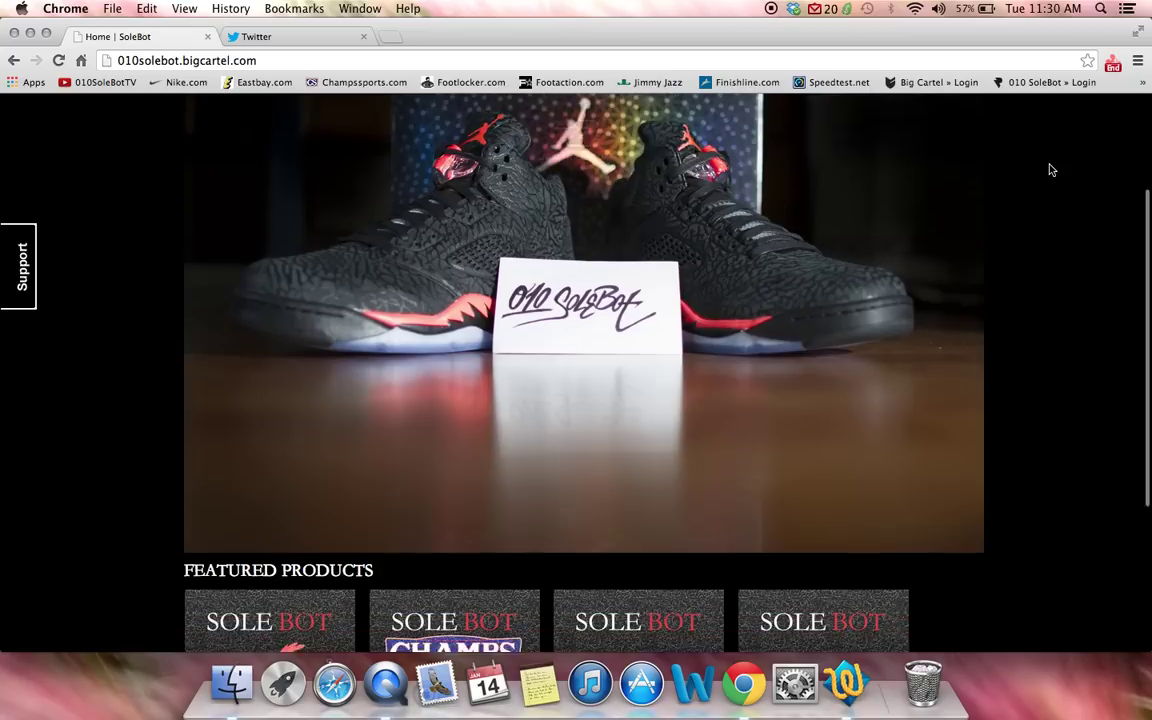